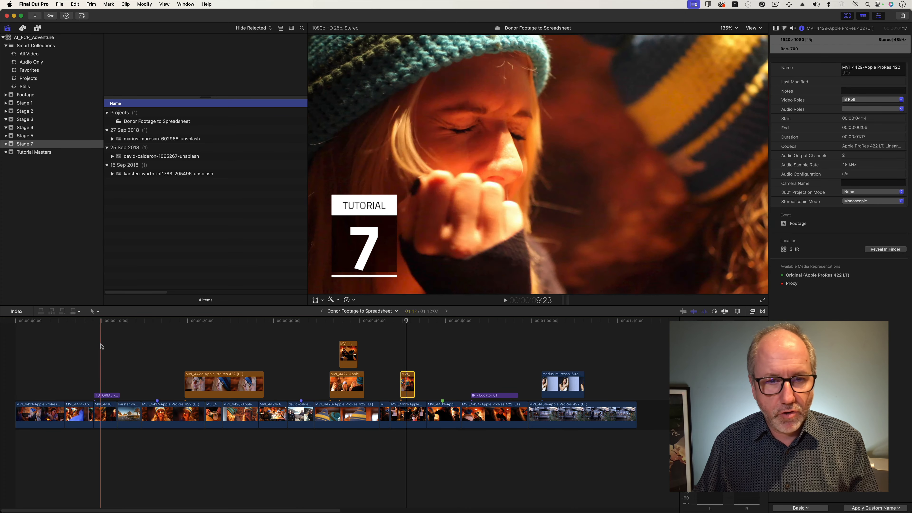
# - Select the purple TUTORIAL title clip near the 10-second mark of the timeline
pyautogui.click(106, 363)
pyautogui.click(107, 395)
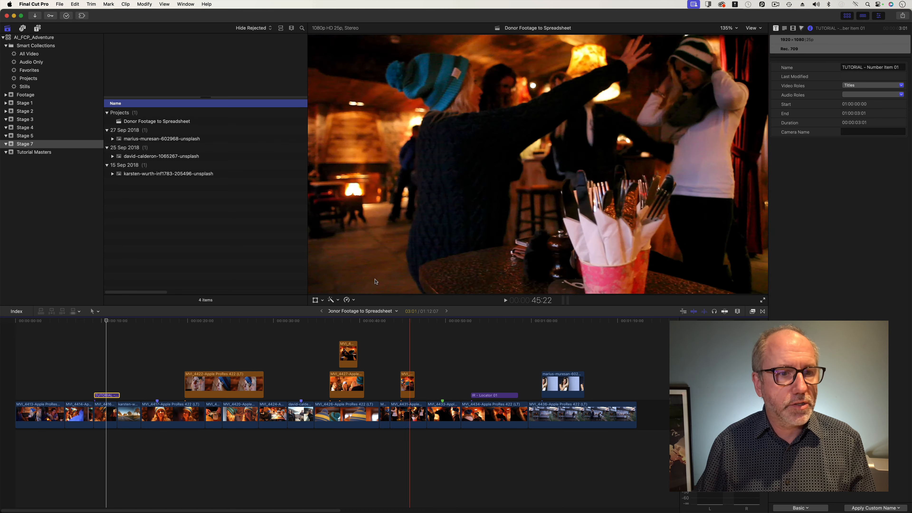
# - Export the "Donor Footage to Spreadsheet" project as XML into the AA_07 folder inside AI Adventure
pyautogui.click(161, 123)
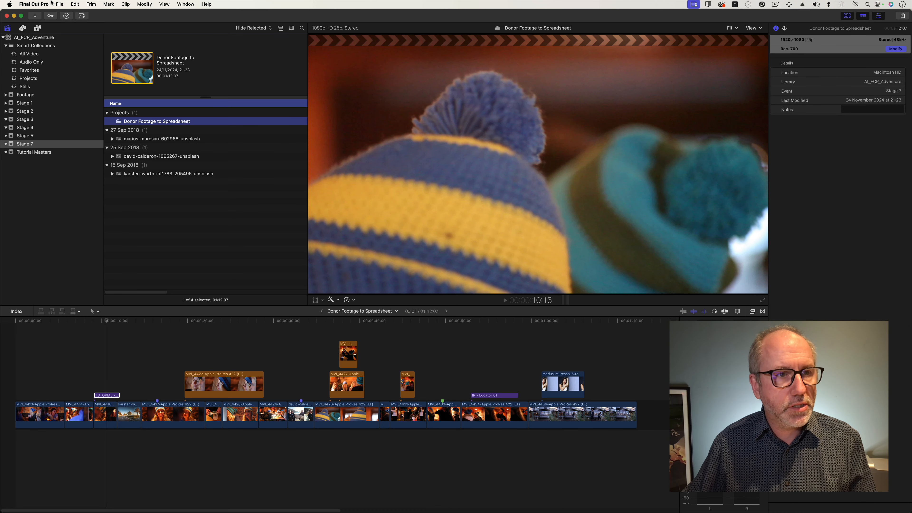
pyautogui.click(59, 3)
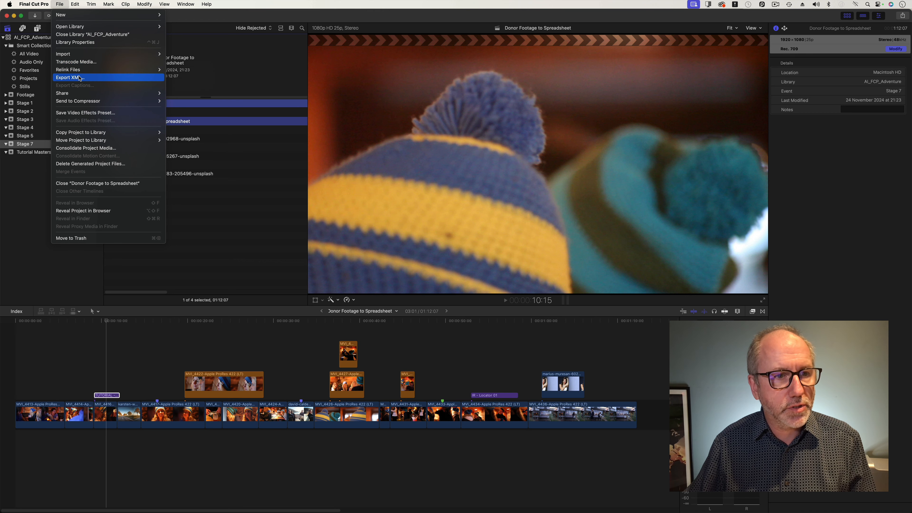
pyautogui.click(78, 78)
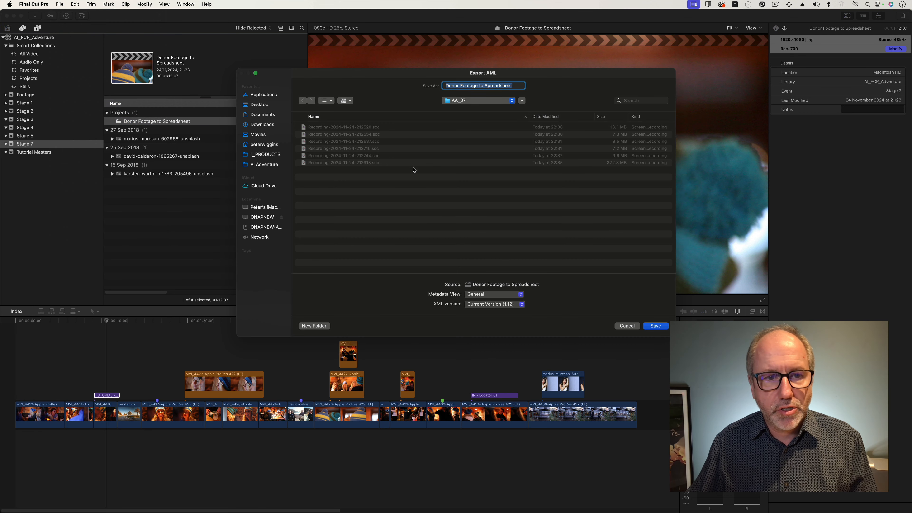
pyautogui.click(271, 164)
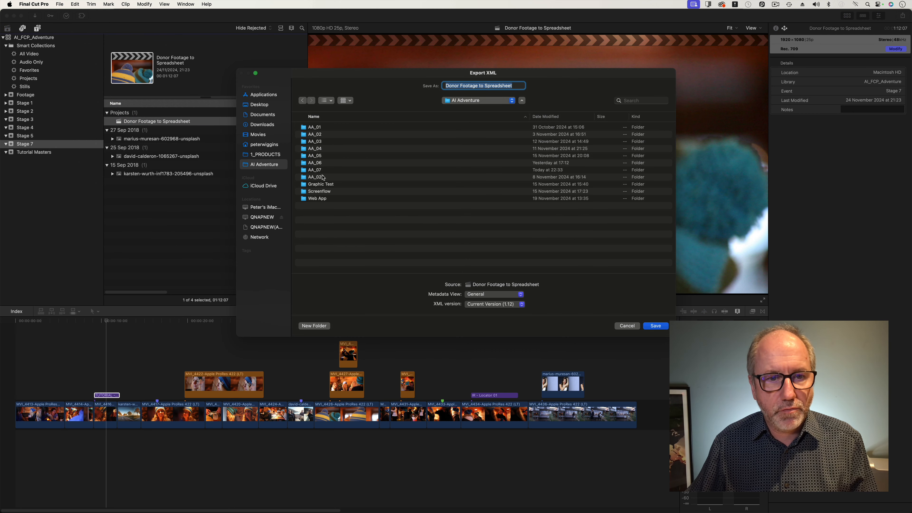
pyautogui.click(322, 170)
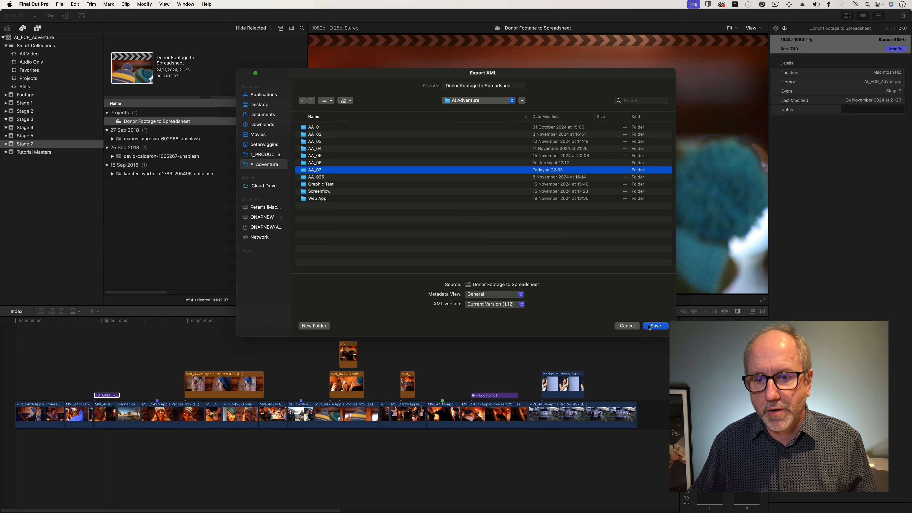
pyautogui.click(651, 326)
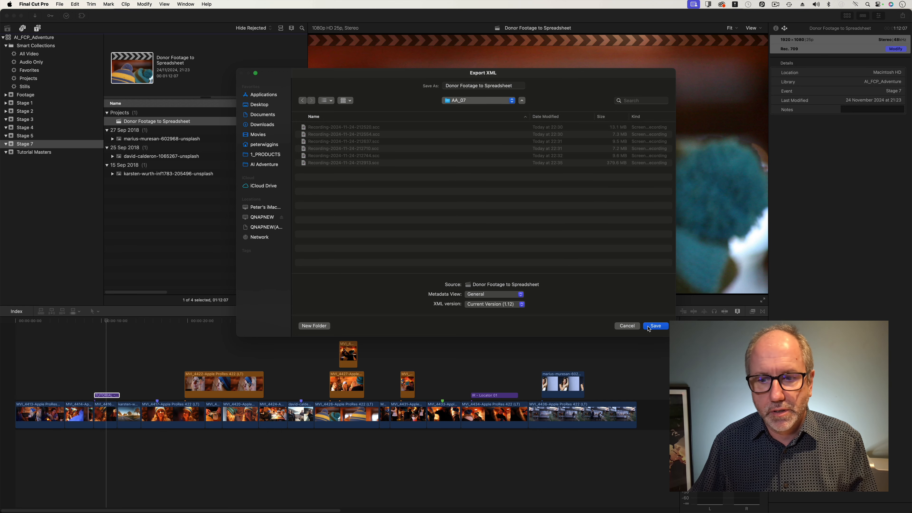
pyautogui.click(655, 326)
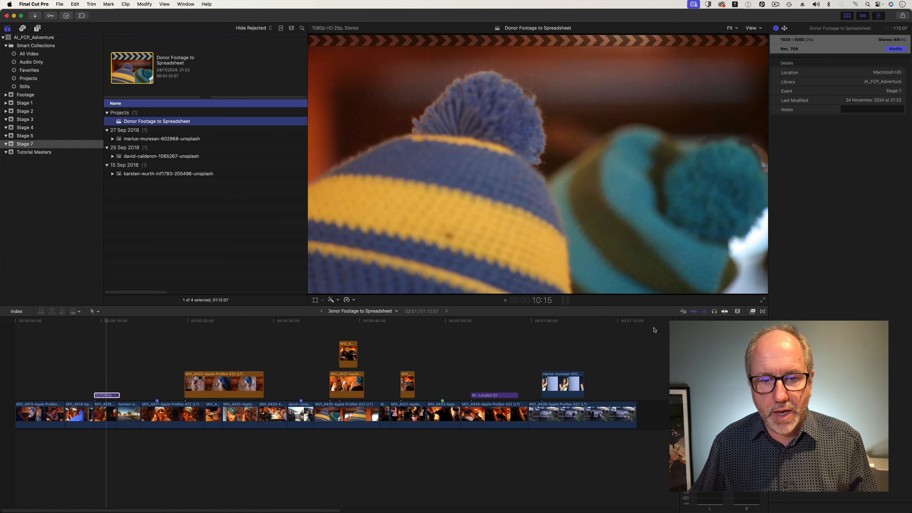
# - Switch to Finder, show the package contents of "Donor Footage to Spreadsheet.fcpxmld" and select Info.fcpxml inside it
pyautogui.moveTo(338, 512)
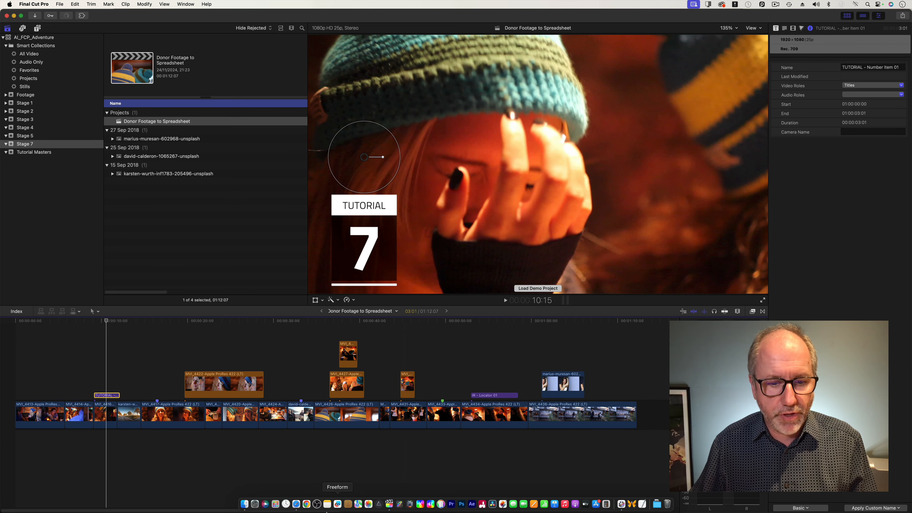
pyautogui.click(245, 504)
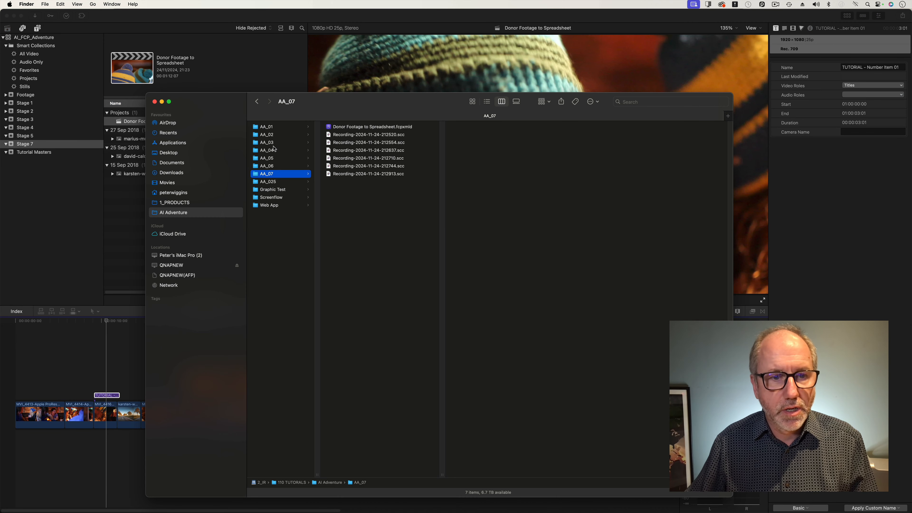
pyautogui.click(355, 127)
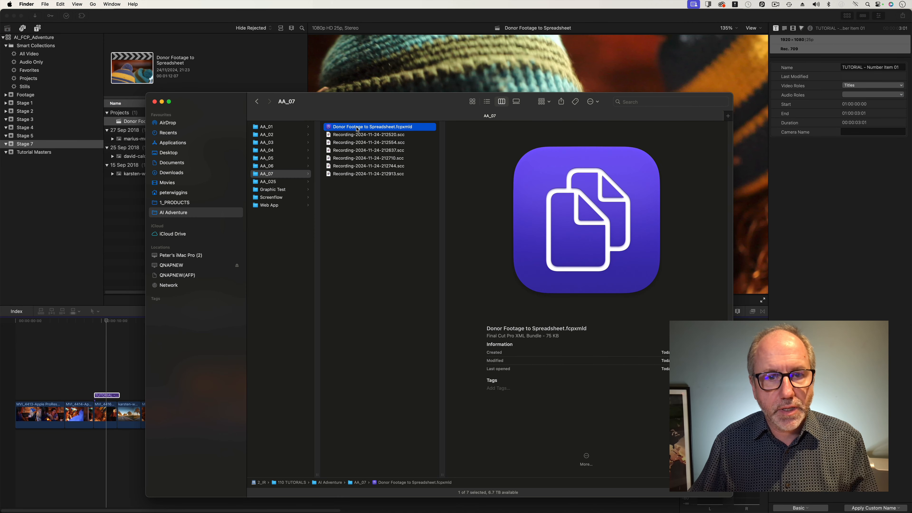
pyautogui.rightClick(359, 129)
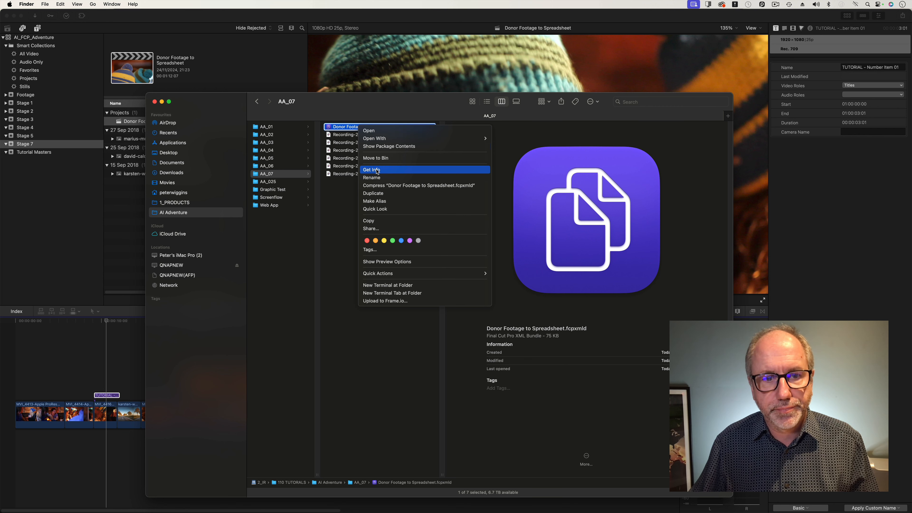
pyautogui.click(378, 147)
pyautogui.click(274, 128)
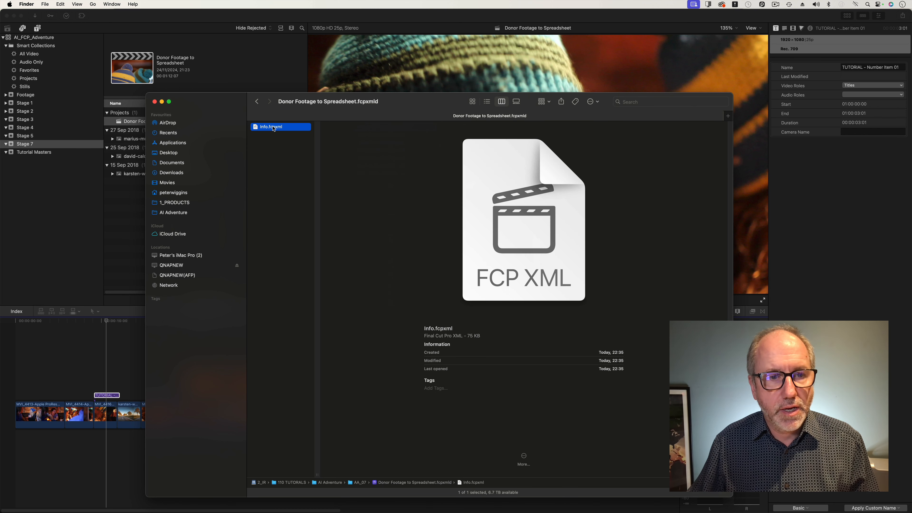
# - Open Info.fcpxml in TextEdit, move its window towards the middle of the screen and select all the text
pyautogui.rightClick(274, 128)
pyautogui.moveTo(309, 138)
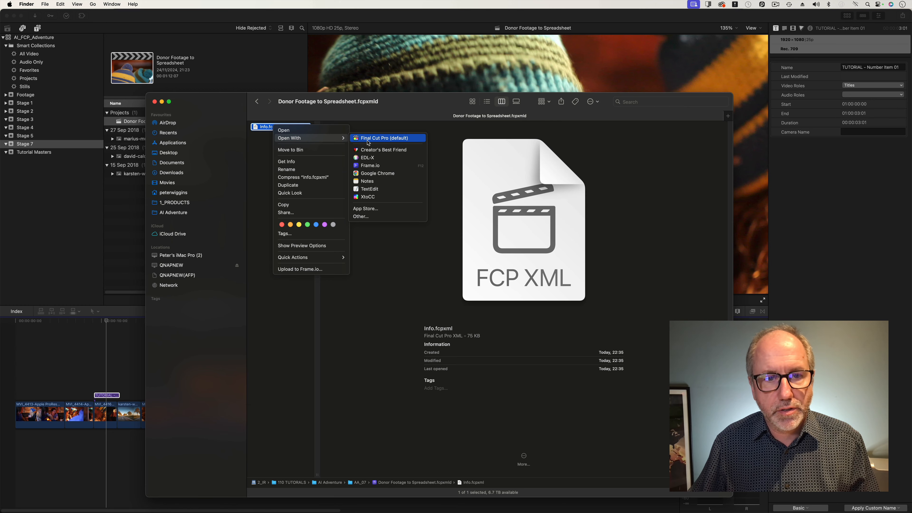
pyautogui.click(370, 189)
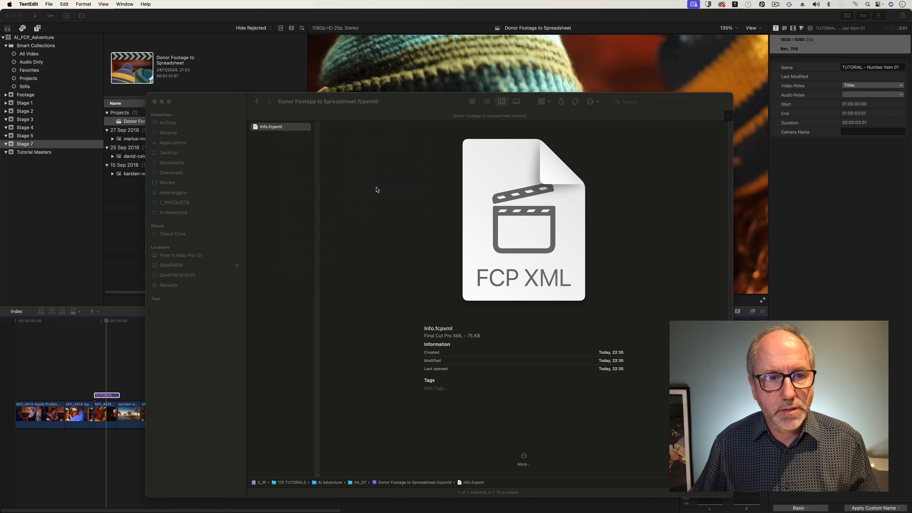
pyautogui.moveTo(347, 194); pyautogui.dragTo(425, 284)
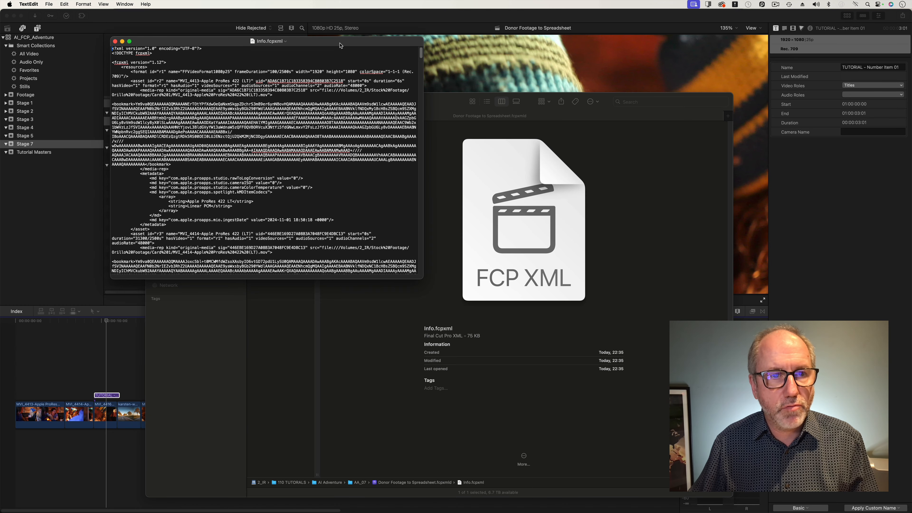
pyautogui.moveTo(332, 44); pyautogui.dragTo(477, 58)
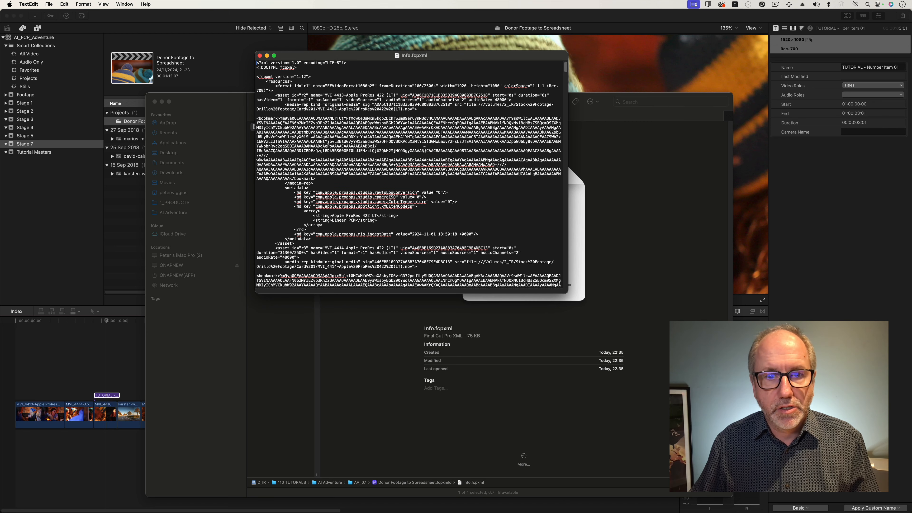
pyautogui.press('super+a')
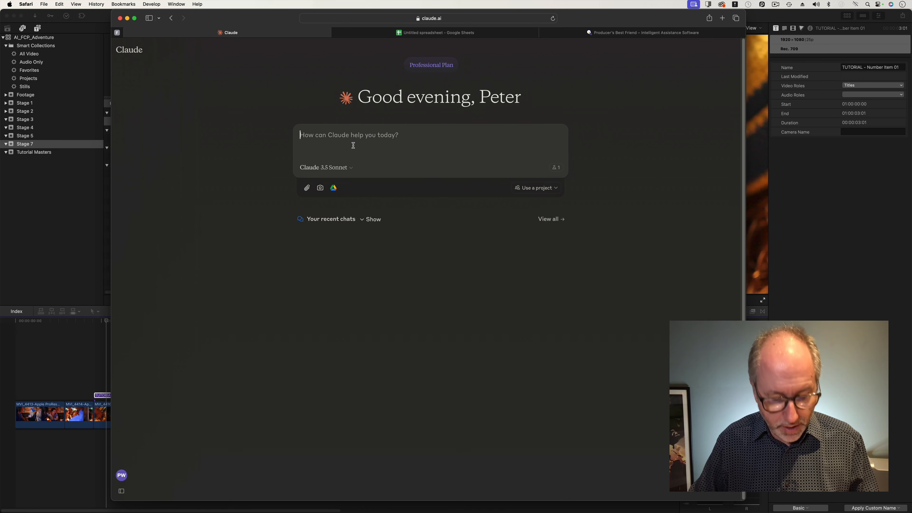
# - Begin a new Claude chat prompt with "I have a Final Cut Pro XML"
pyautogui.write('I have a ')
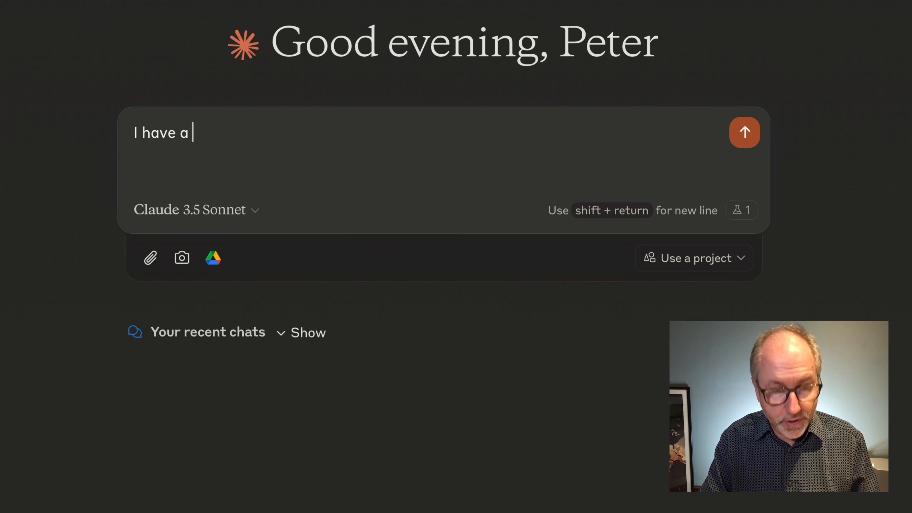
pyautogui.write('n')
pyautogui.press('BackSpace')
pyautogui.press('BackSpace')
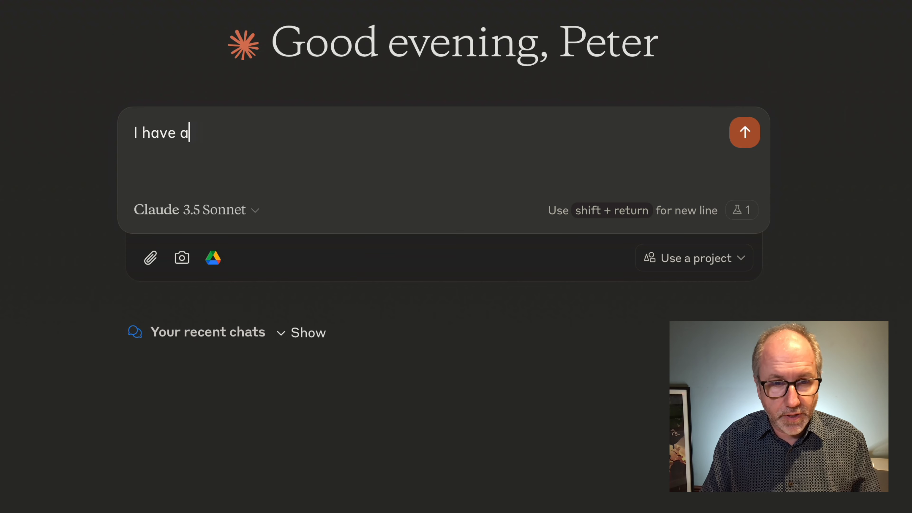
pyautogui.write('n F')
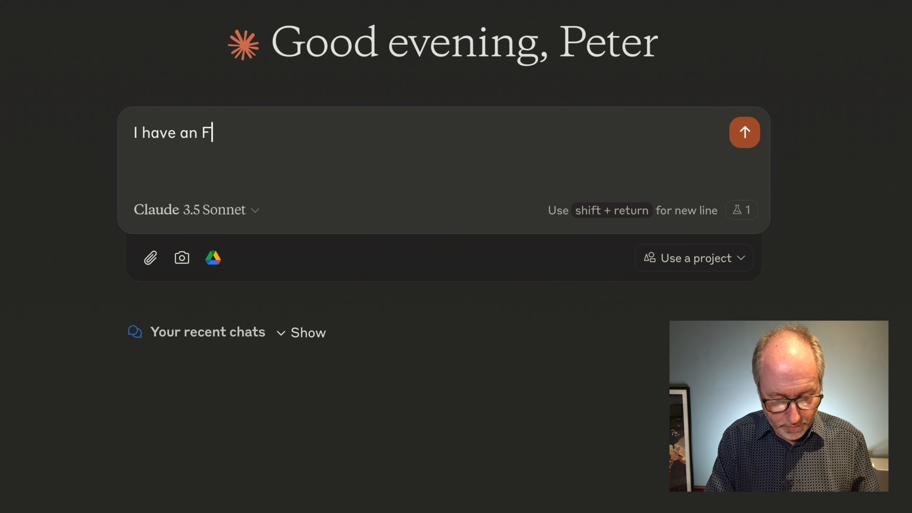
pyautogui.write('inal Cu')
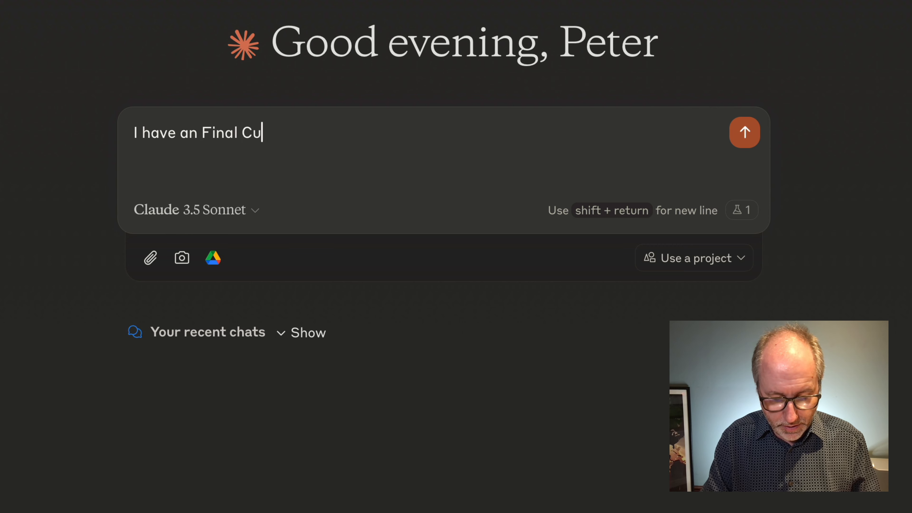
pyautogui.write('t Pro XML')
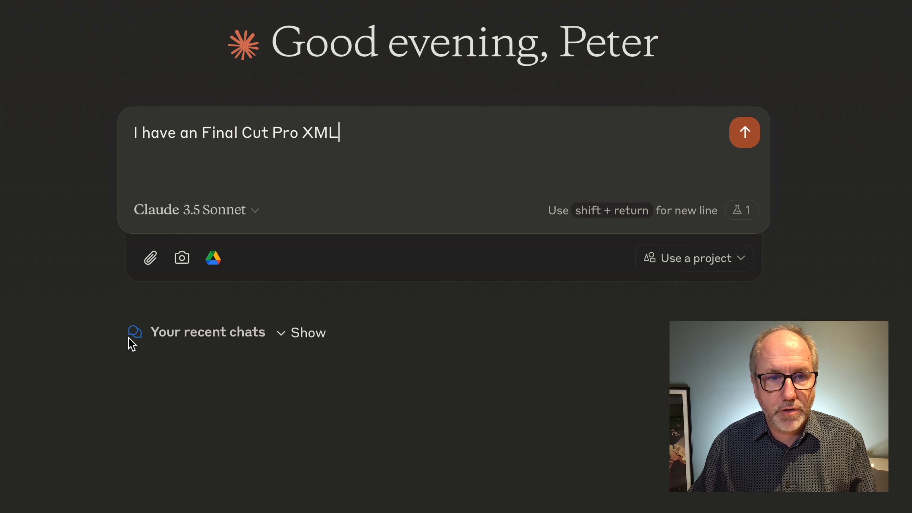
pyautogui.click(198, 134)
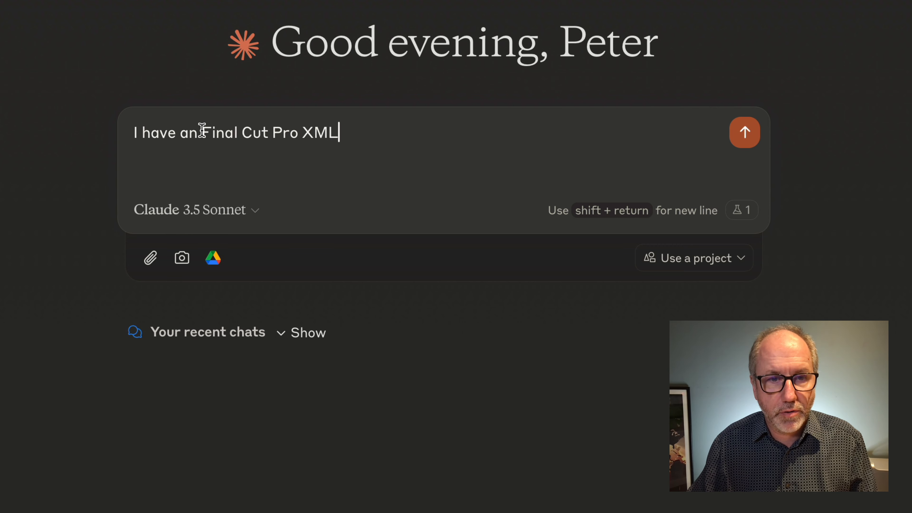
pyautogui.press('BackSpace')
pyautogui.click(342, 123)
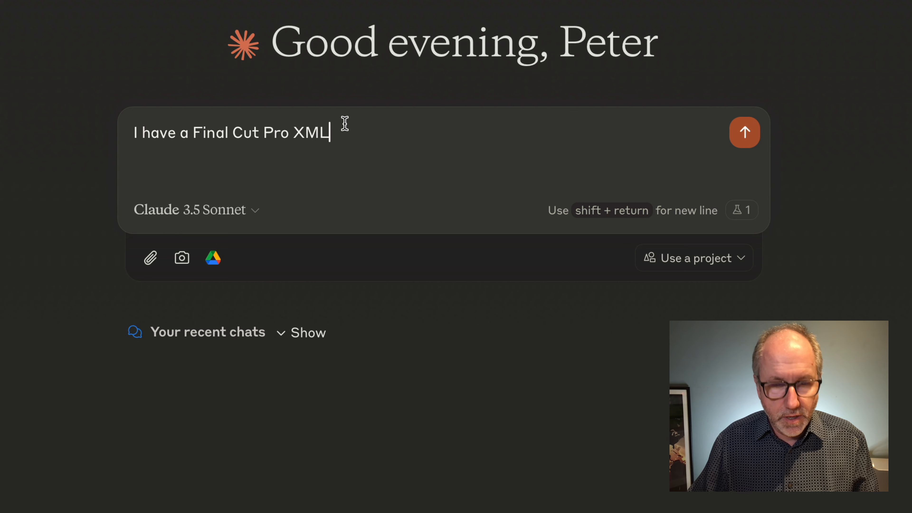
# - Complete the prompt's first sentence with ", I would like you to analyse it for all of the data of the media and sequence."
pyautogui.write(', i woul')
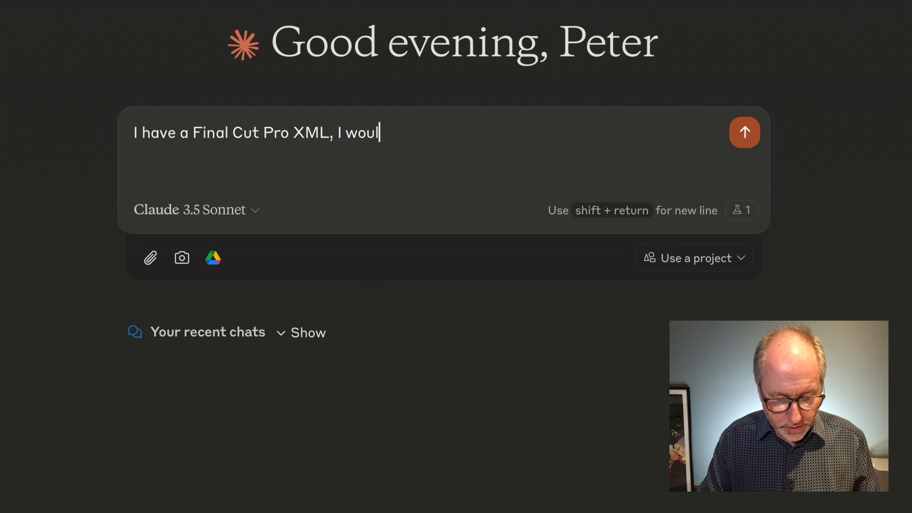
pyautogui.write('d like you')
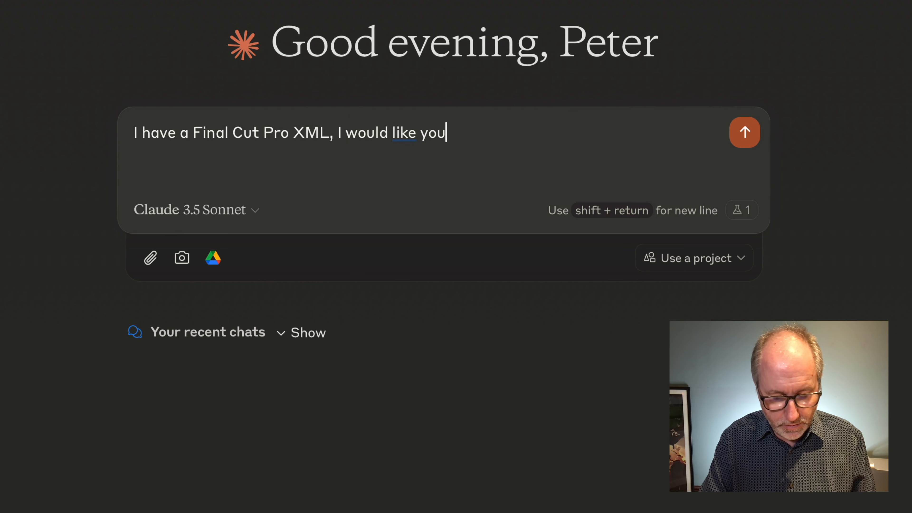
pyautogui.write(' to analy')
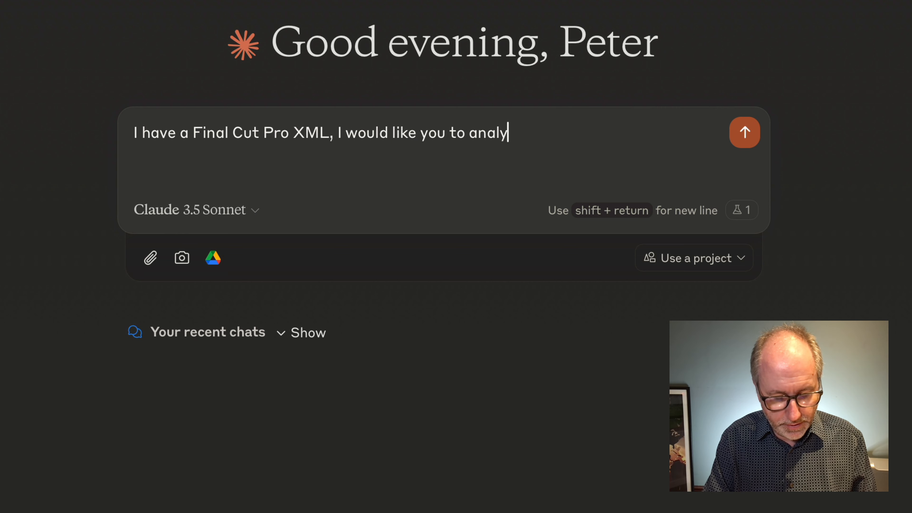
pyautogui.write('se it')
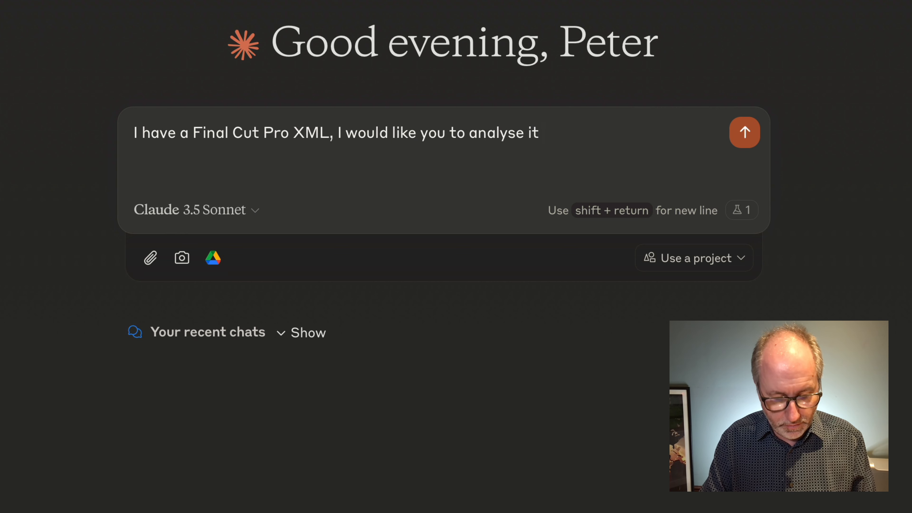
pyautogui.write(' for all')
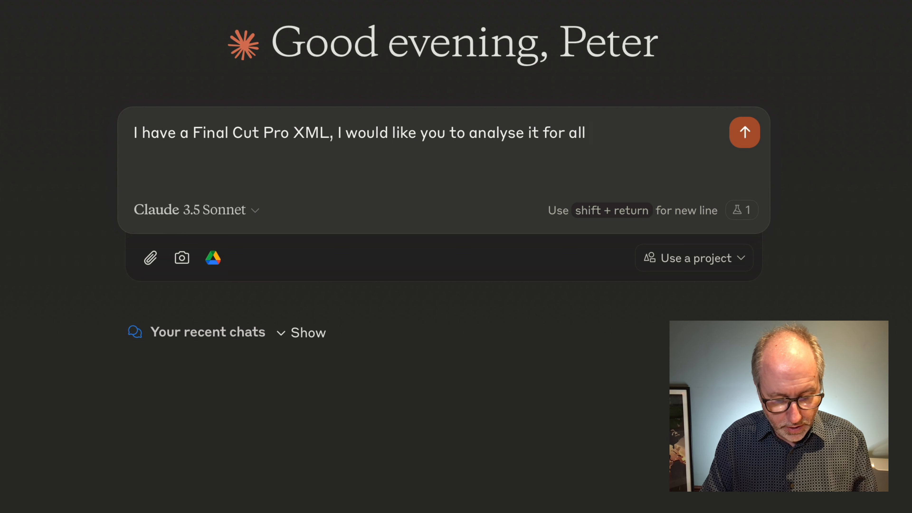
pyautogui.write(' of the so')
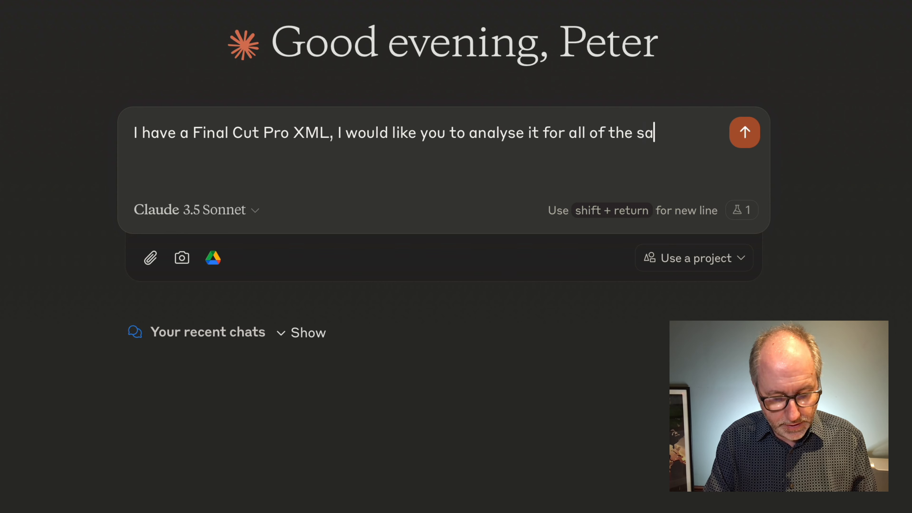
pyautogui.press('BackSpace')
pyautogui.press('BackSpace')
pyautogui.write('data ')
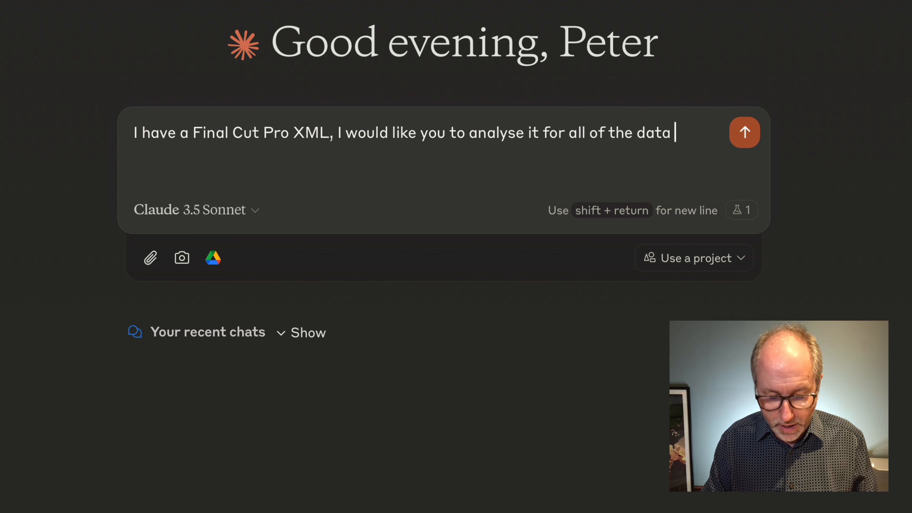
pyautogui.write('of the')
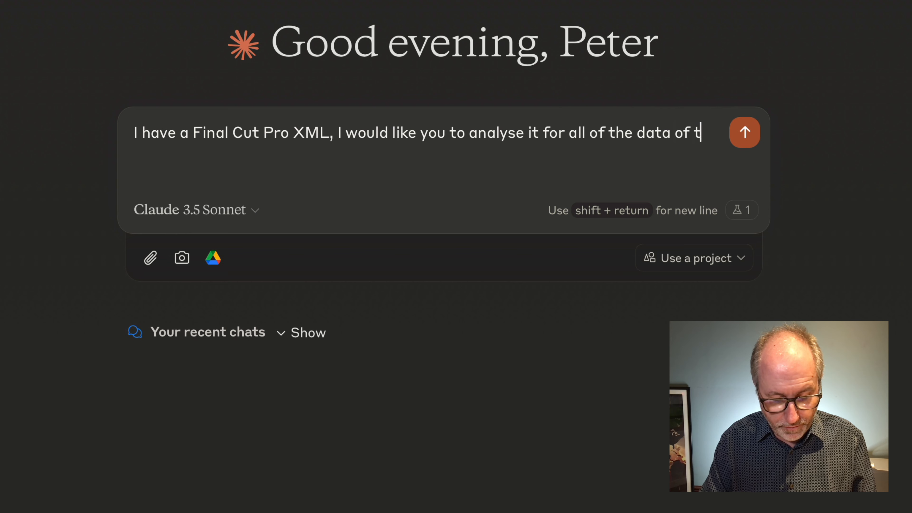
pyautogui.write(' med')
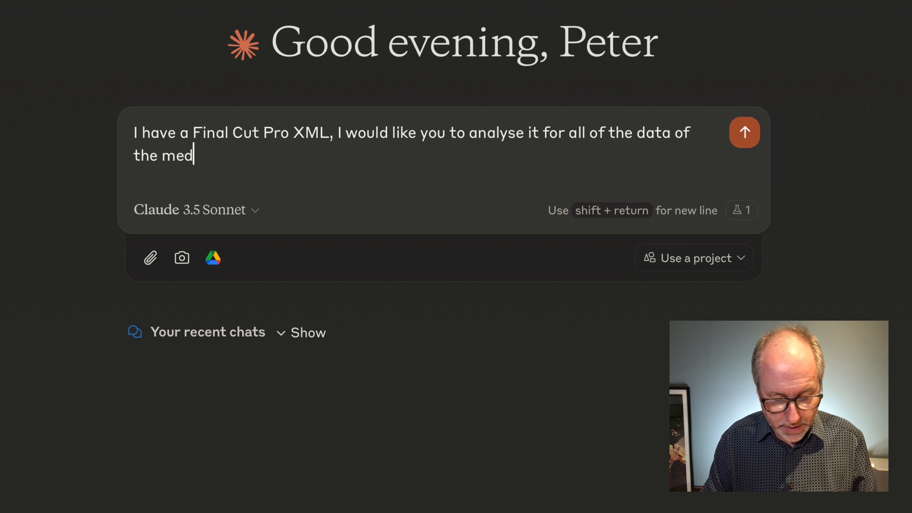
pyautogui.write('ia and tim')
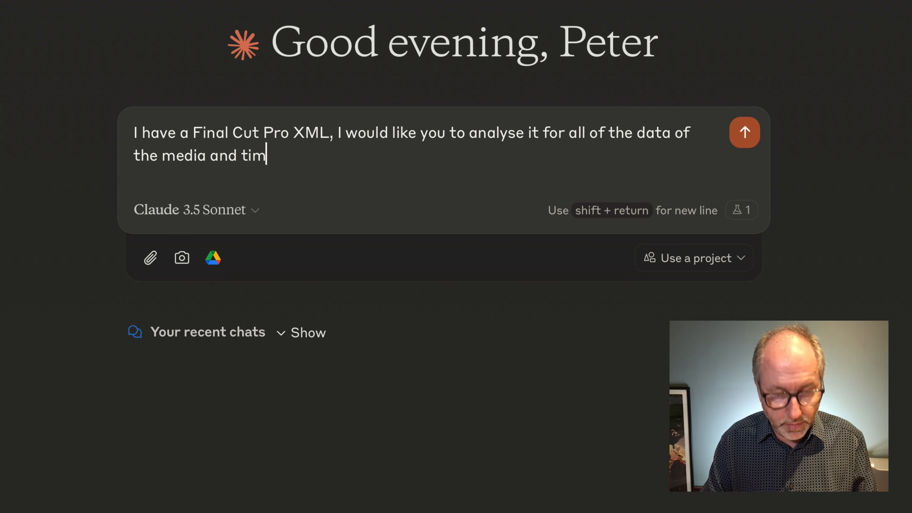
pyautogui.press('BackSpace')
pyautogui.press('BackSpace')
pyautogui.press('BackSpace')
pyautogui.write('s')
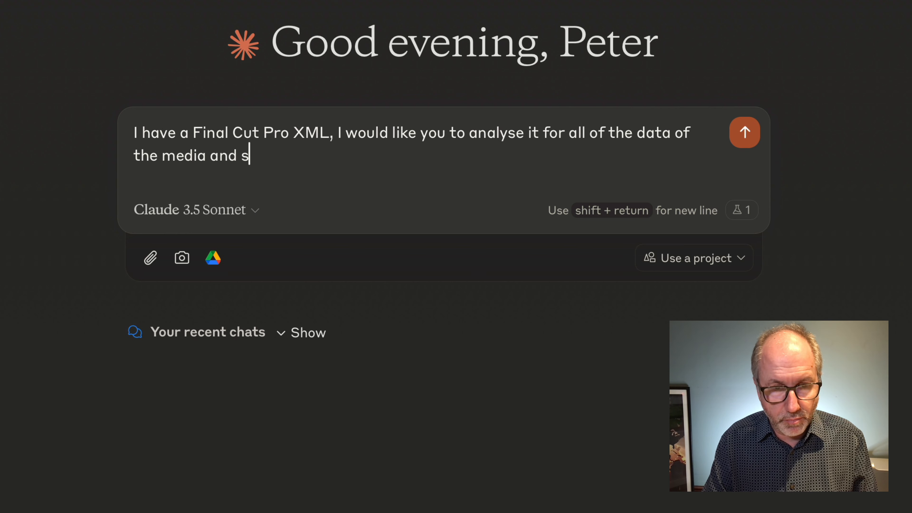
pyautogui.write('e')
pyautogui.write('qu')
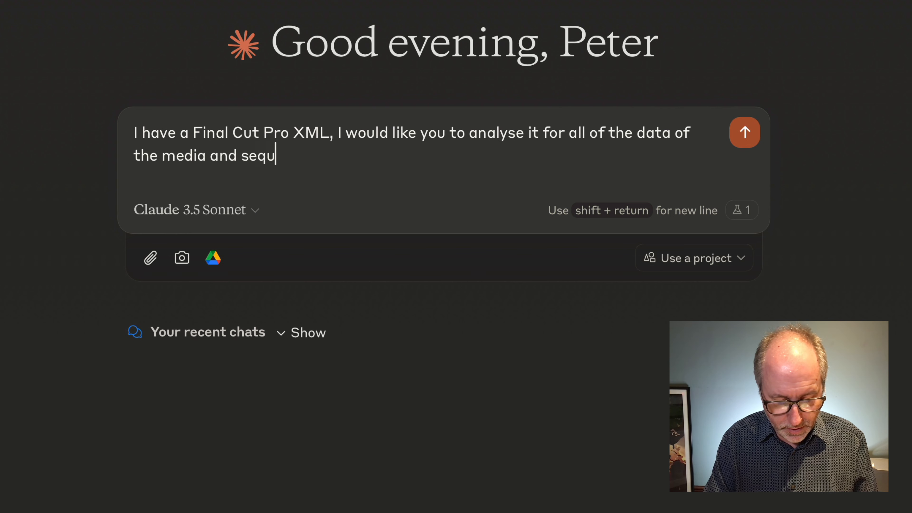
pyautogui.write('ence')
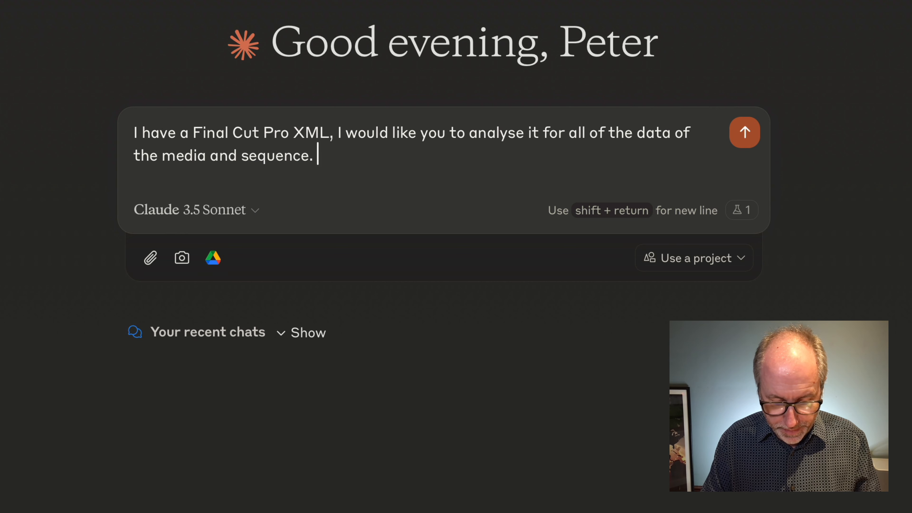
# - Add to the prompt "Please give a full out put of all that data including headings that I can paste into a spreadsheet program."
pyautogui.write('Please ')
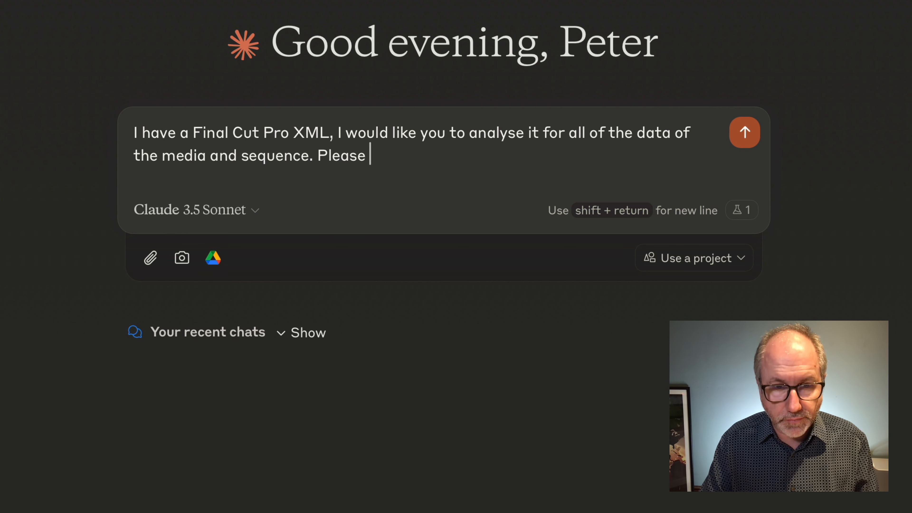
pyautogui.write('give ')
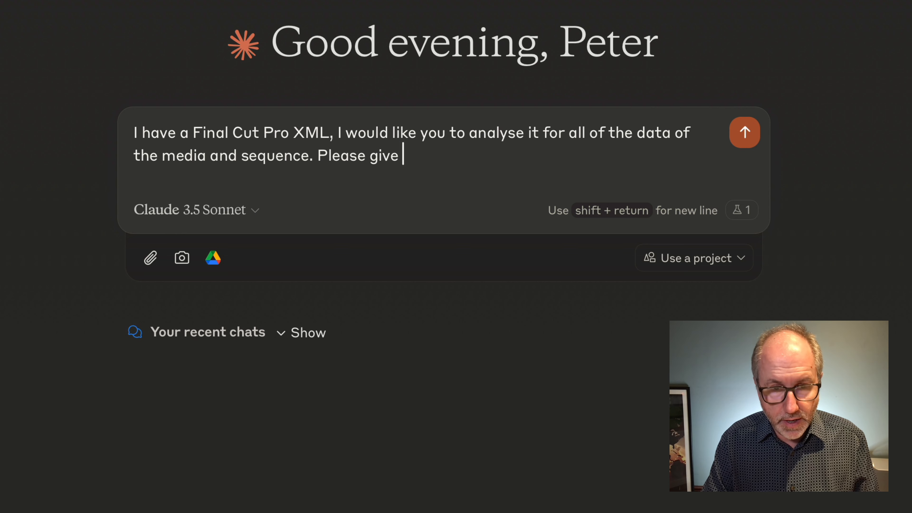
pyautogui.write('a ')
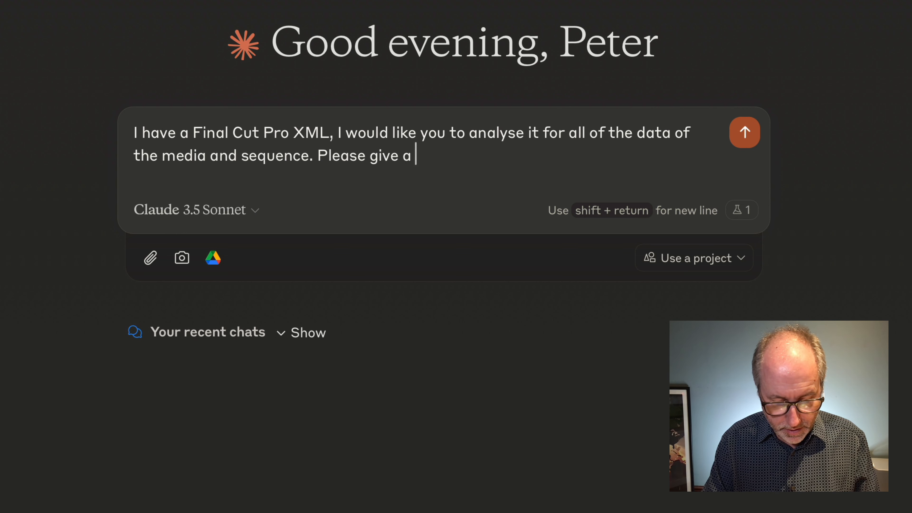
pyautogui.write('full')
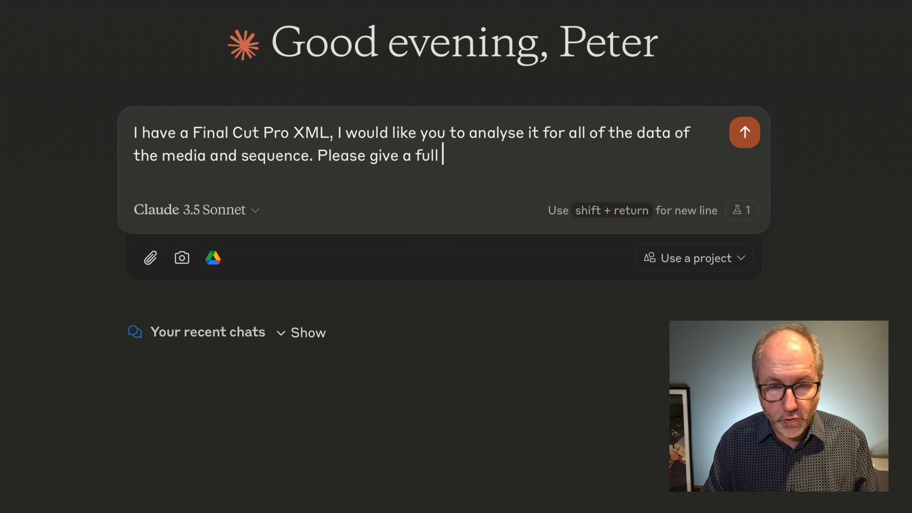
pyautogui.write(' out ')
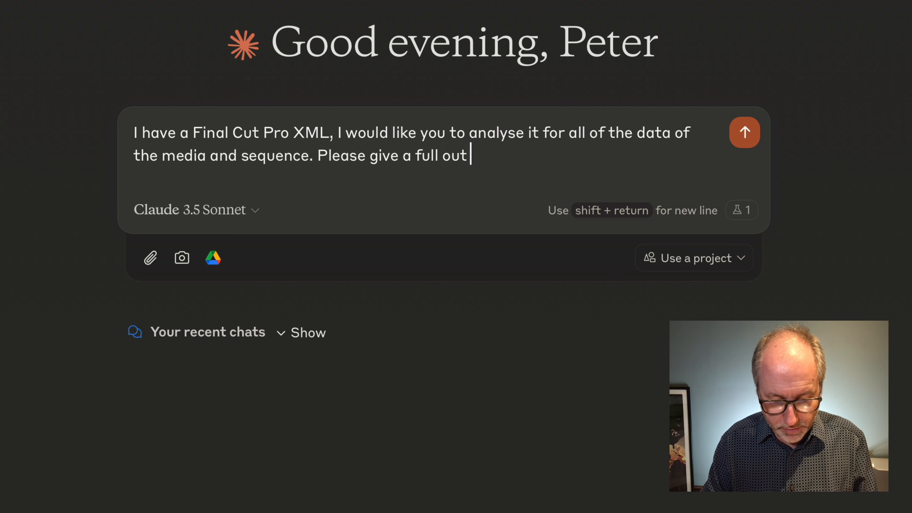
pyautogui.write('put of all that datta')
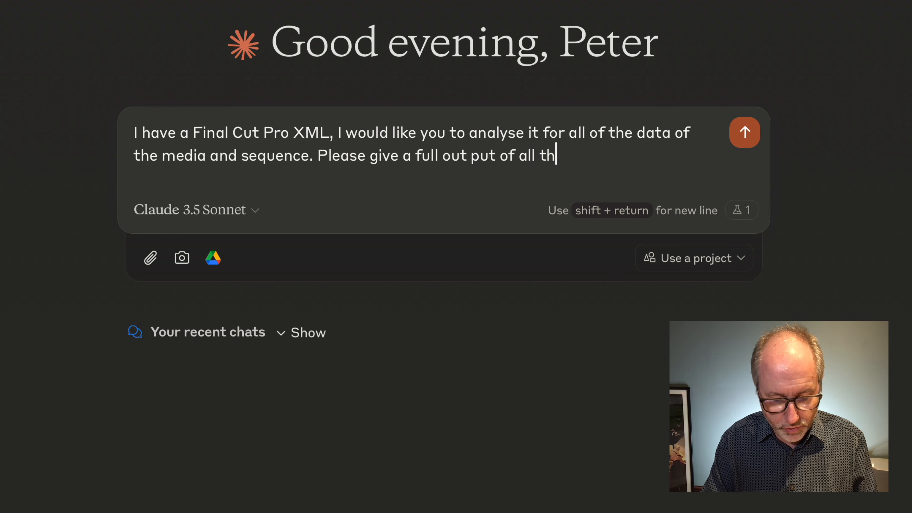
pyautogui.press('BackSpace')
pyautogui.press('BackSpace')
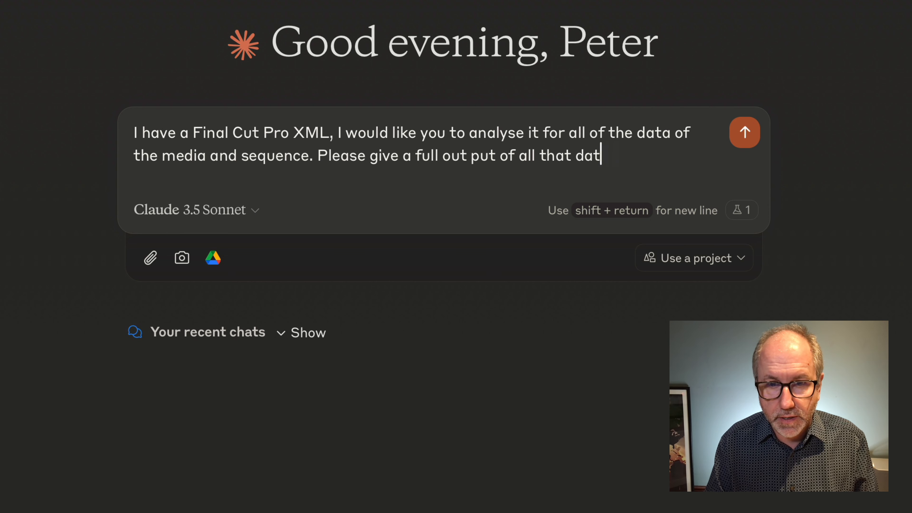
pyautogui.write('a inclu')
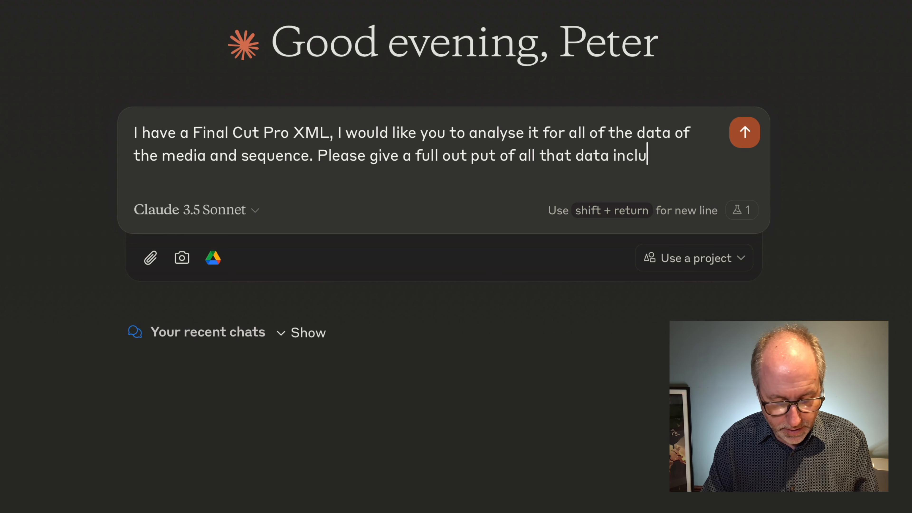
pyautogui.write('ding heading')
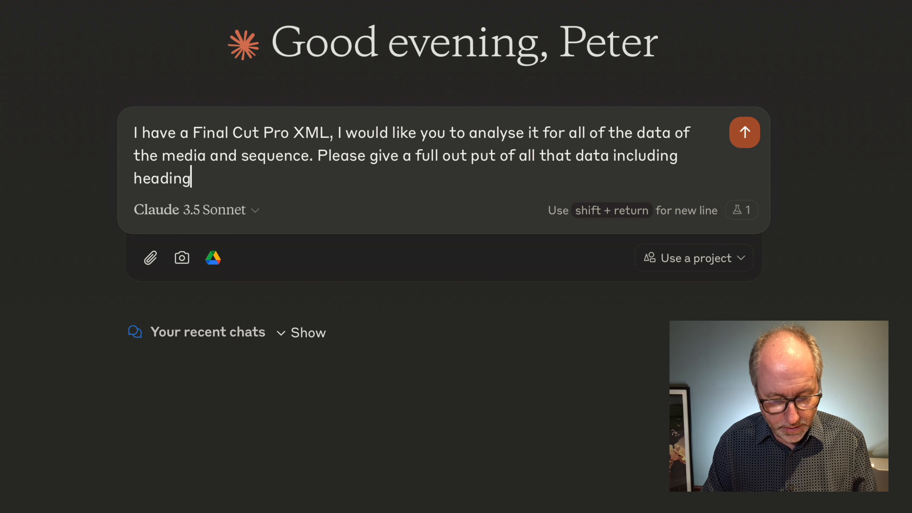
pyautogui.write('s that I ')
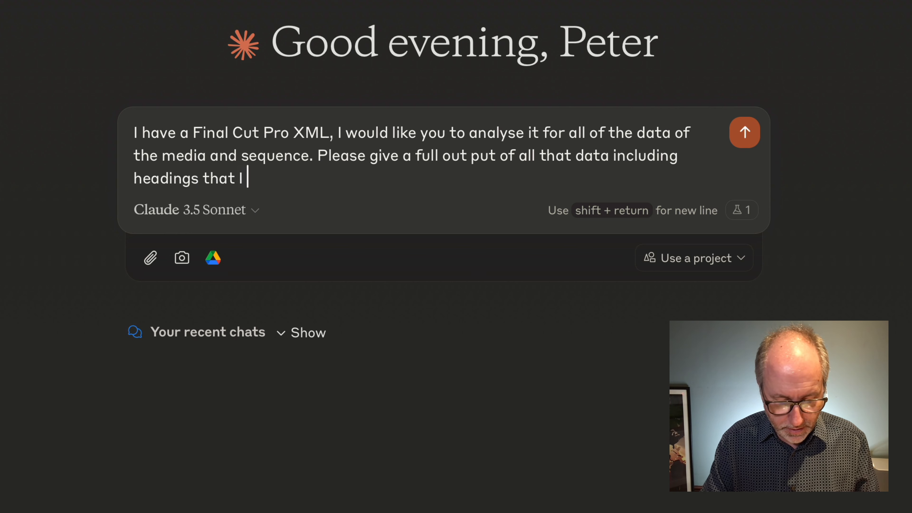
pyautogui.write('can paste i')
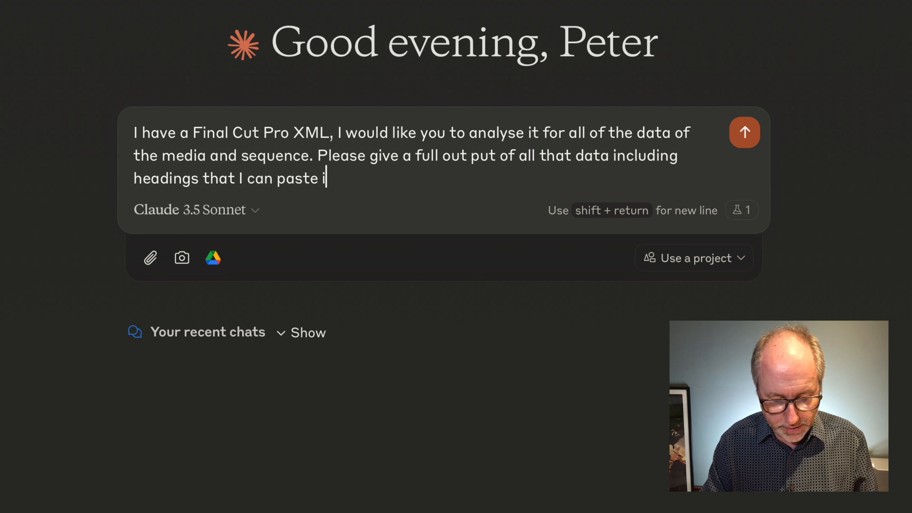
pyautogui.write('nto a s')
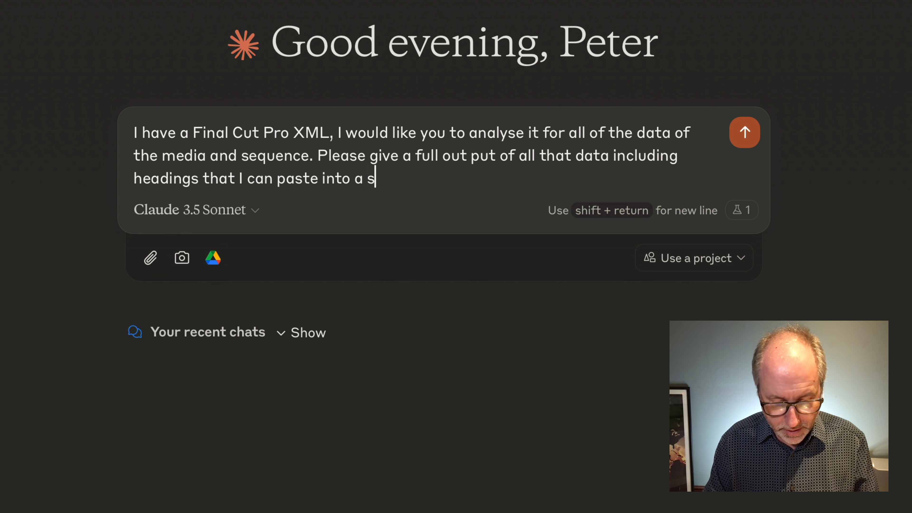
pyautogui.write('preadsheet ')
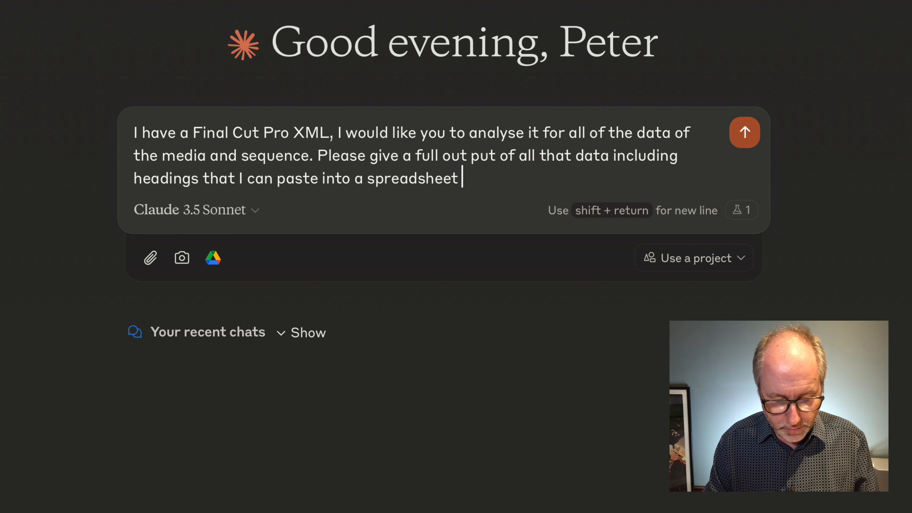
pyautogui.write('program.')
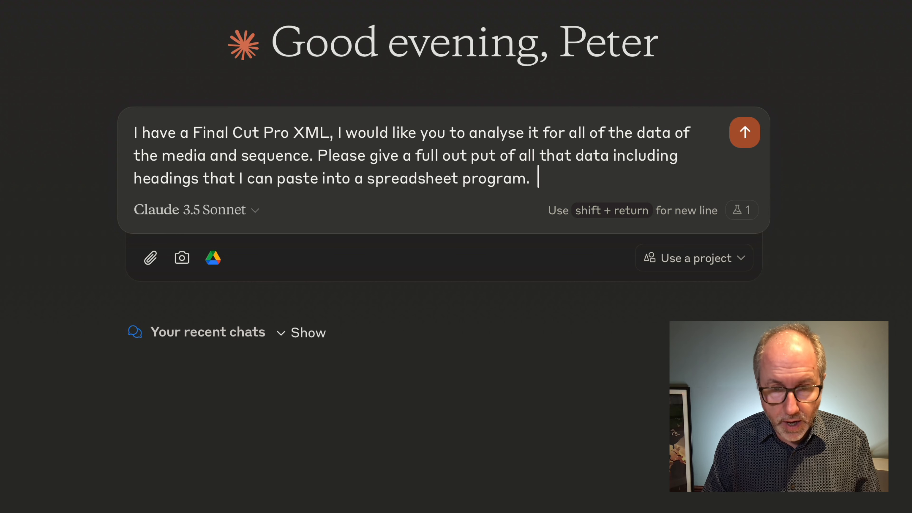
# - Add to the prompt "I am looking for not only media format information, but also"
pyautogui.write('am')
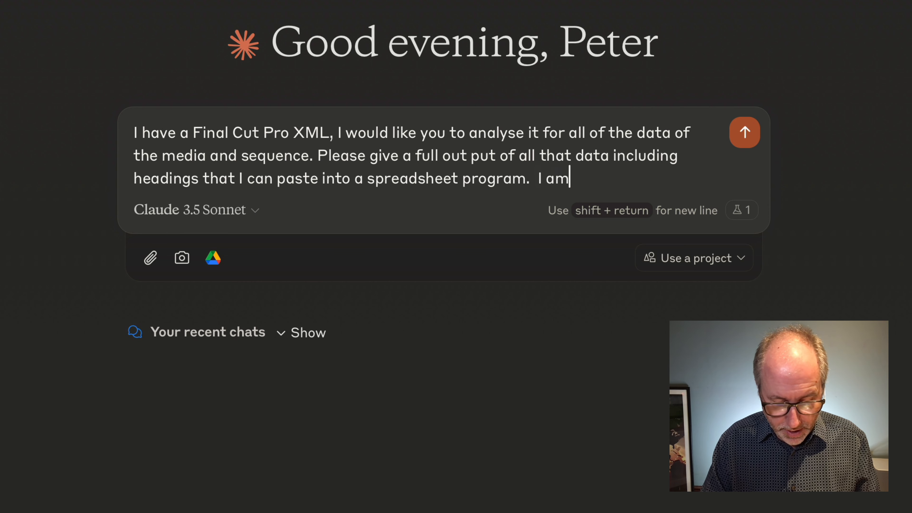
pyautogui.write(' looking for')
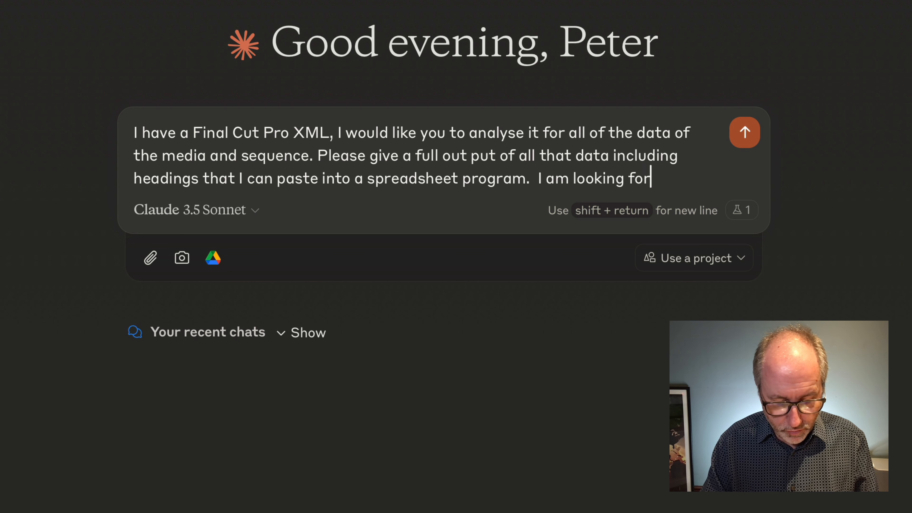
pyautogui.write(' not only ')
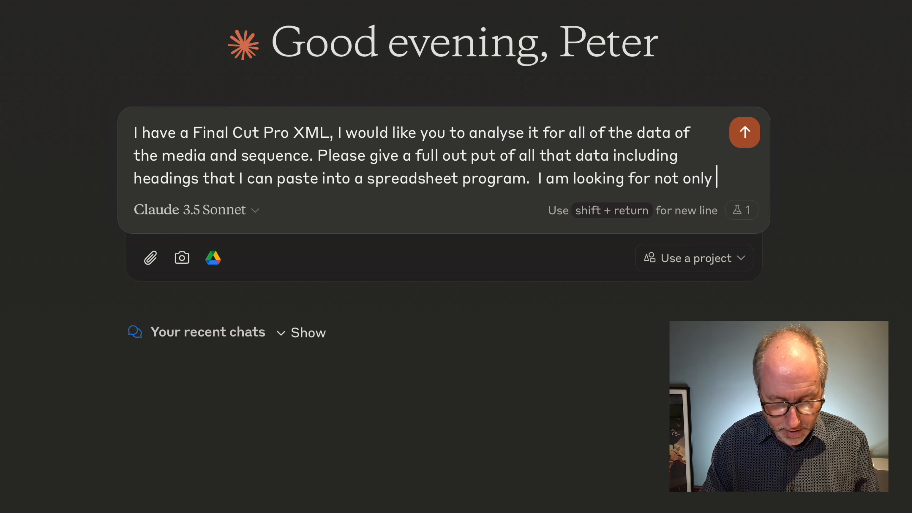
pyautogui.write('media format')
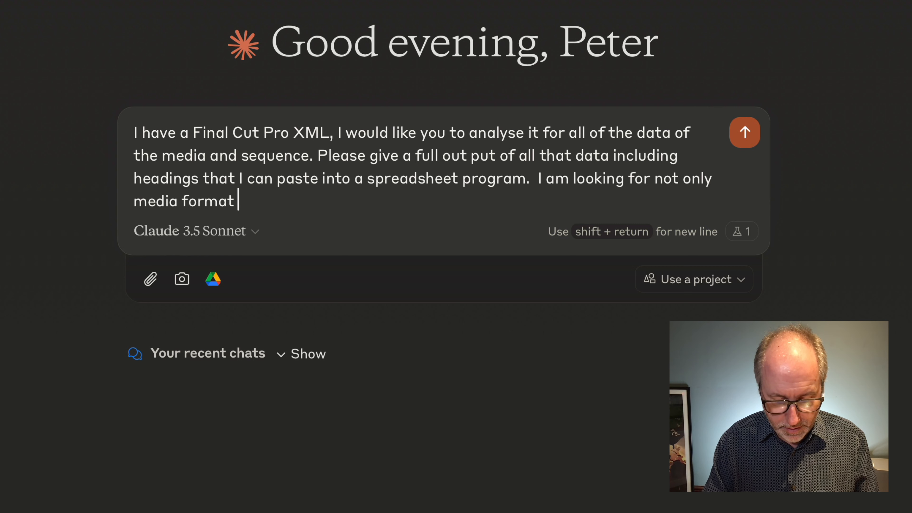
pyautogui.write(' information')
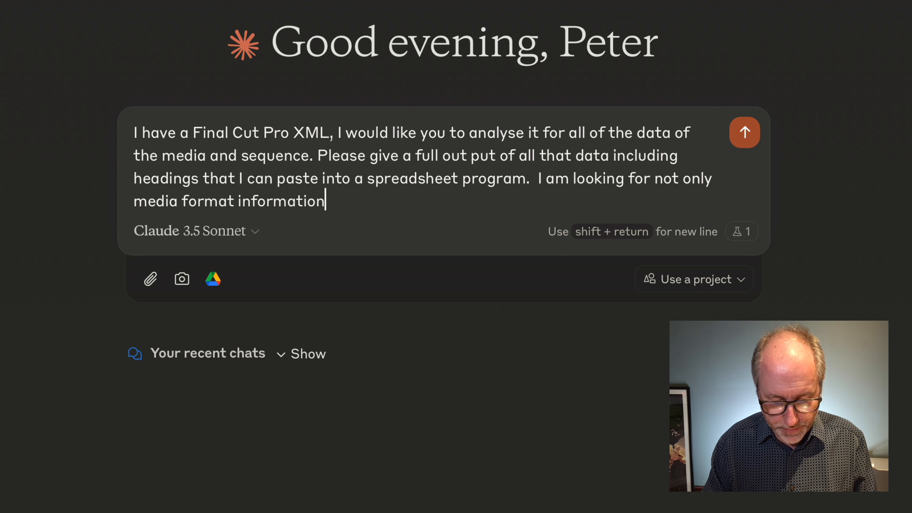
pyautogui.write(', but also ')
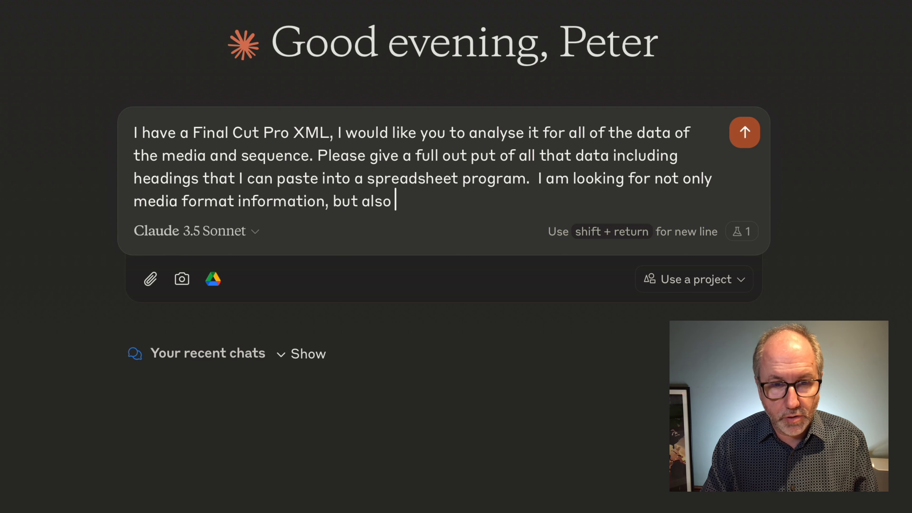
# - Continue the prompt's list of wanted data with "assigned roles, titles and content,"
pyautogui.write('ass')
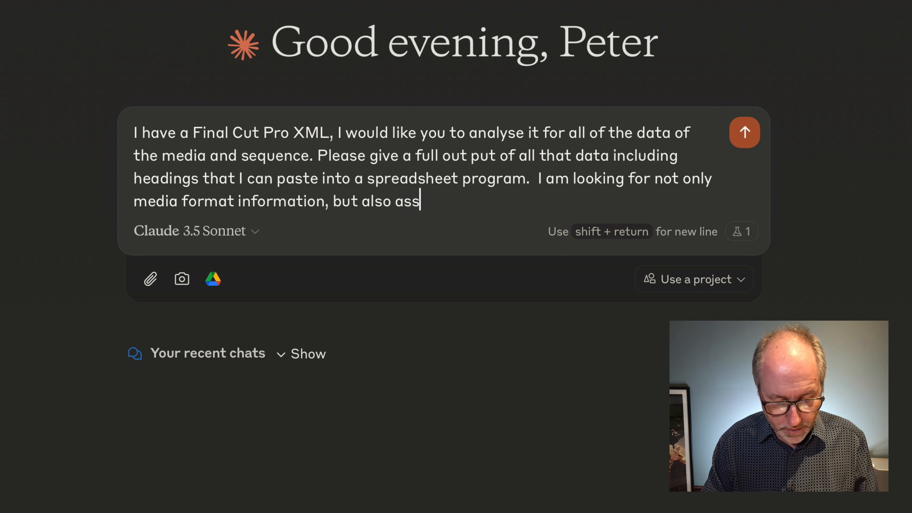
pyautogui.write('igned roles')
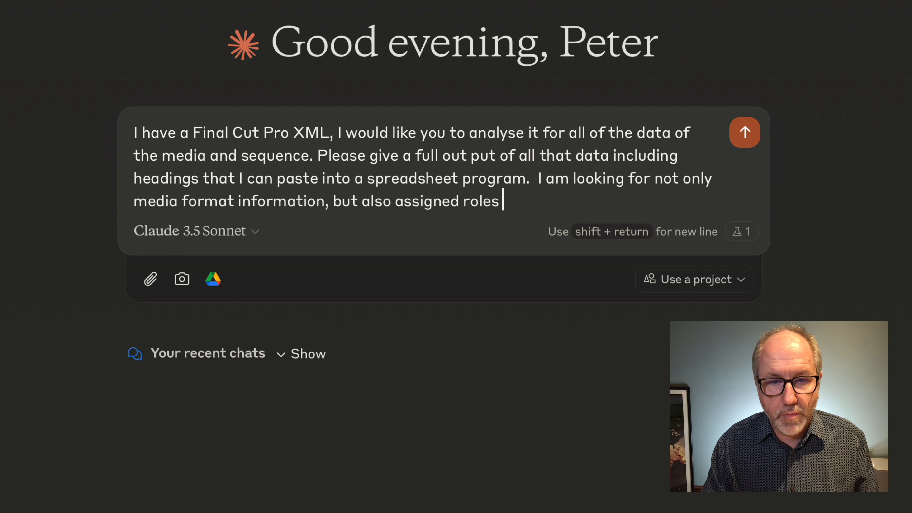
pyautogui.press('BackSpace')
pyautogui.write(', ')
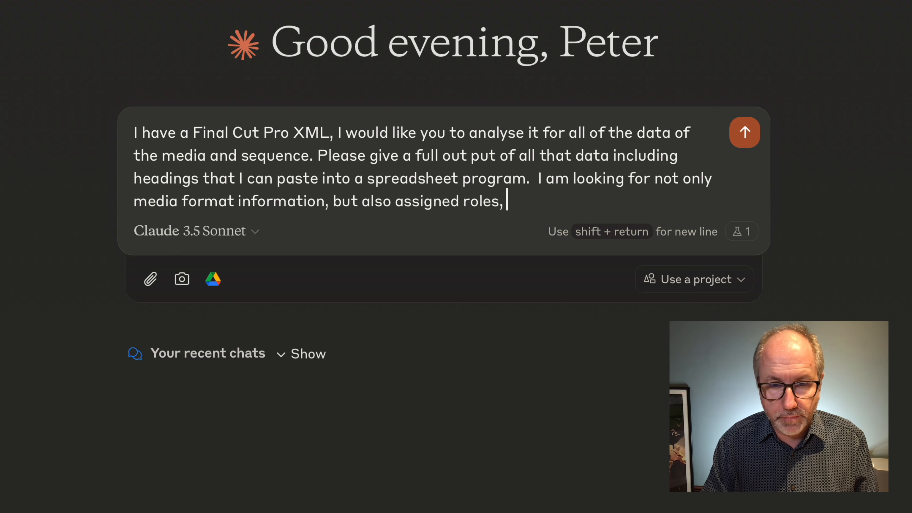
pyautogui.write('tilt')
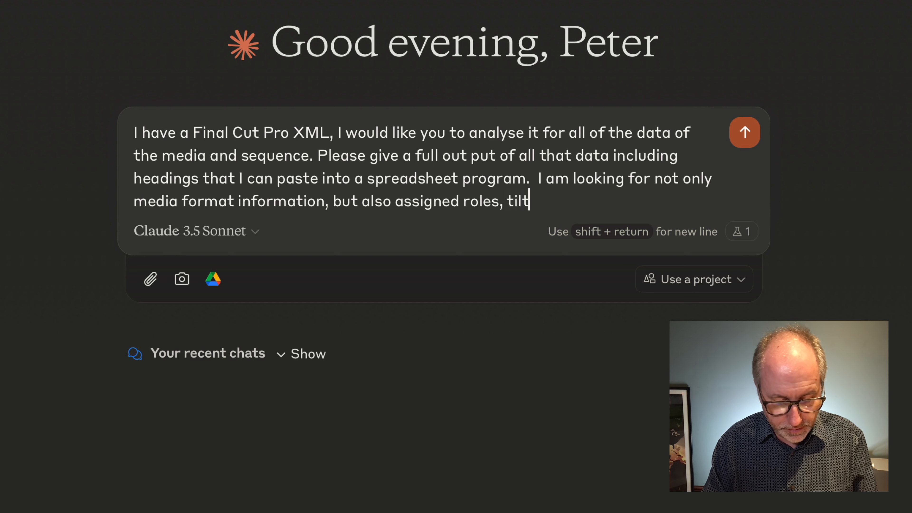
pyautogui.write('itles and content')
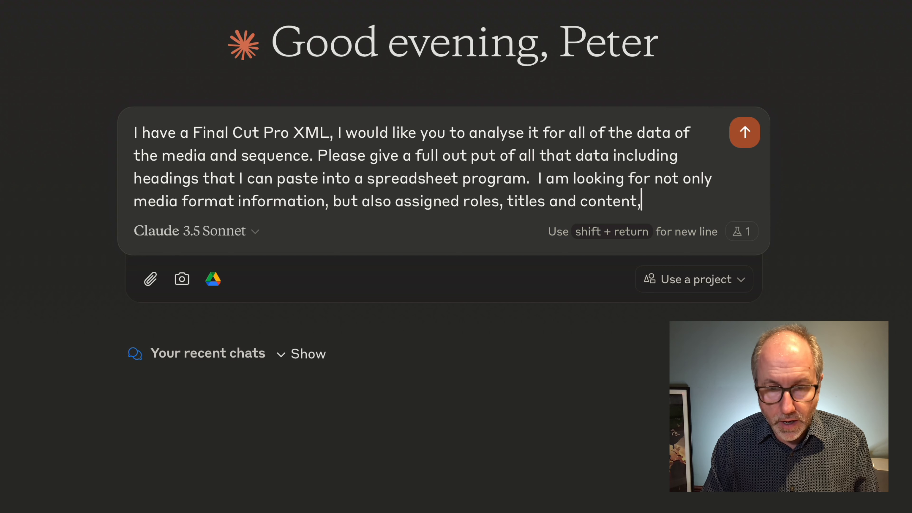
# - Finish the prompt's list of wanted data with "markers etc."
pyautogui.write(', mar')
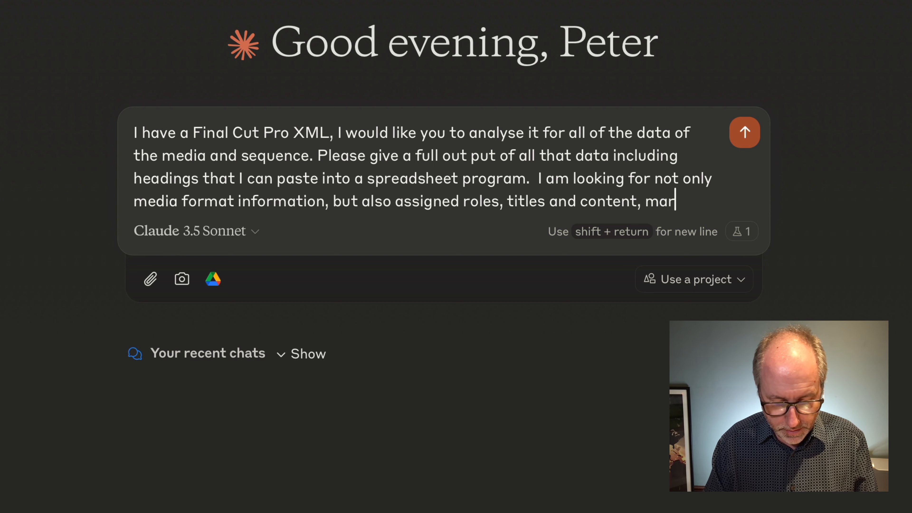
pyautogui.write('jkers')
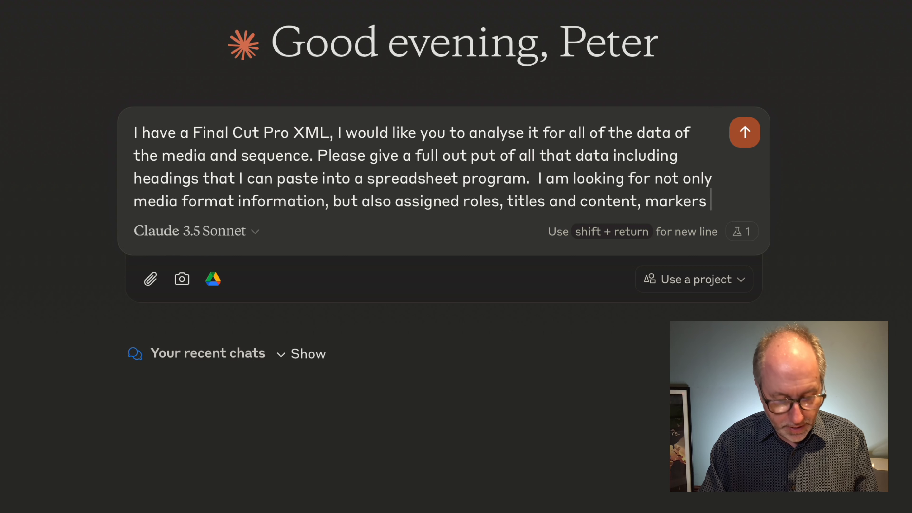
pyautogui.write('and')
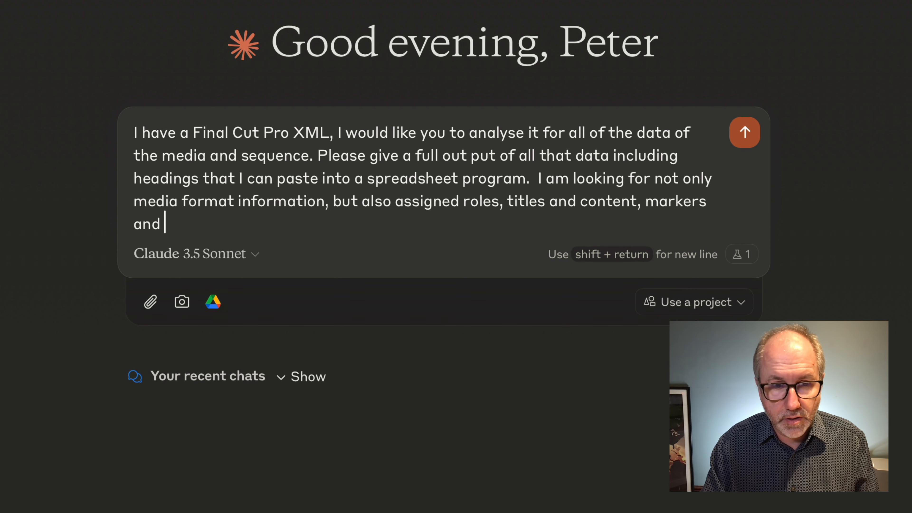
pyautogui.press('BackSpace')
pyautogui.press('BackSpace')
pyautogui.press('BackSpace')
pyautogui.press('BackSpace')
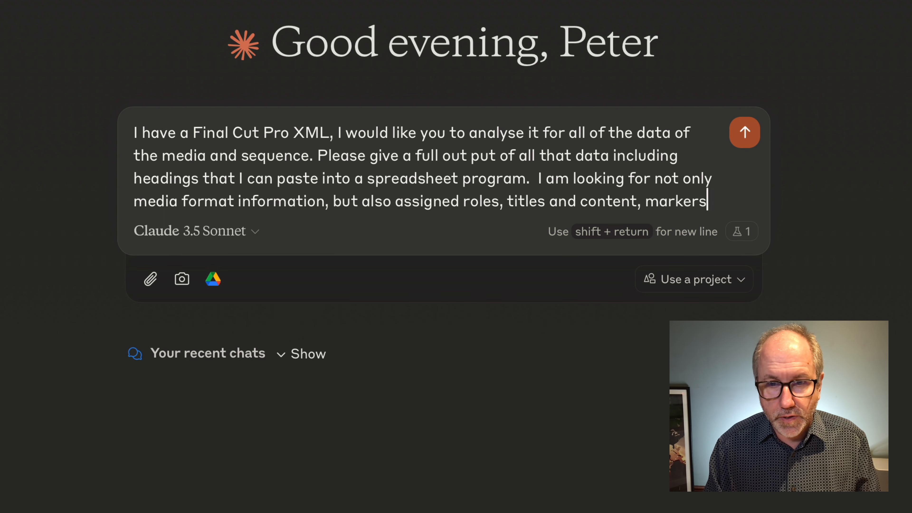
pyautogui.write('etc. ')
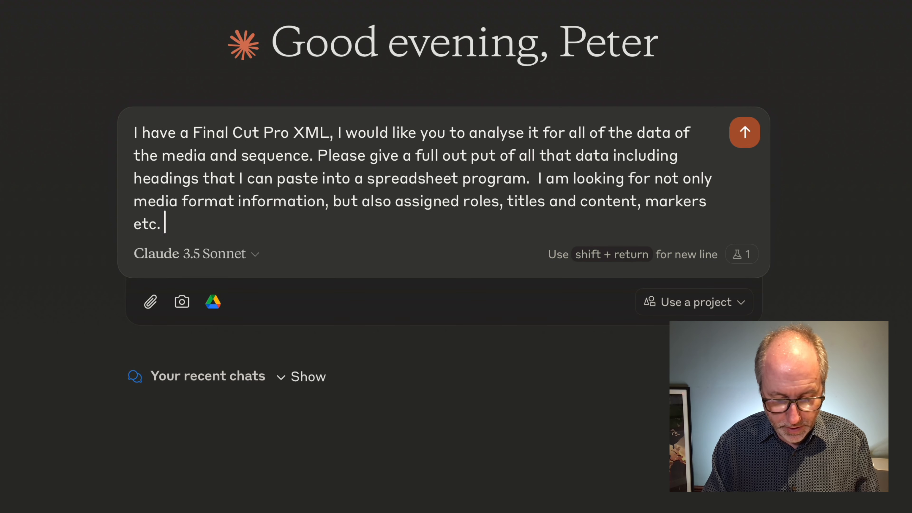
# - Add to the prompt "I also need the in and out of each clip and its position on the timeline all insinuates and seconds."
pyautogui.write('I also need ')
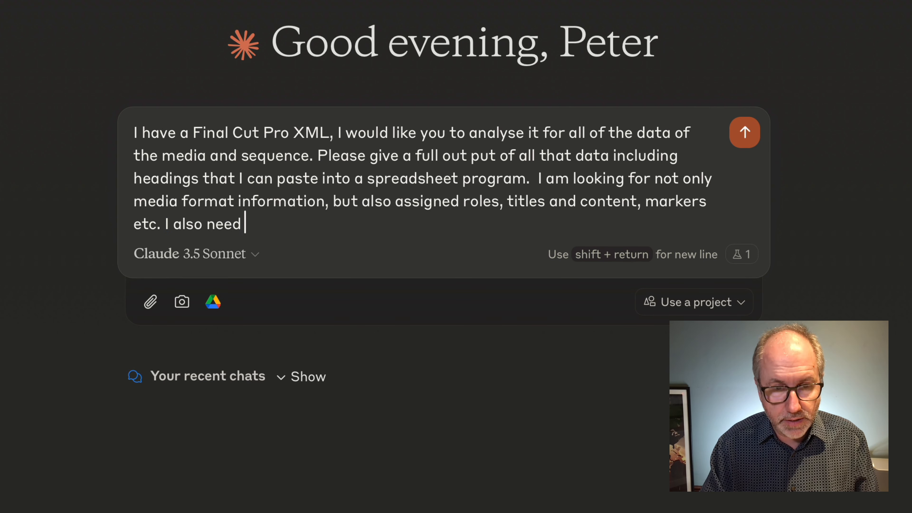
pyautogui.write('the in ')
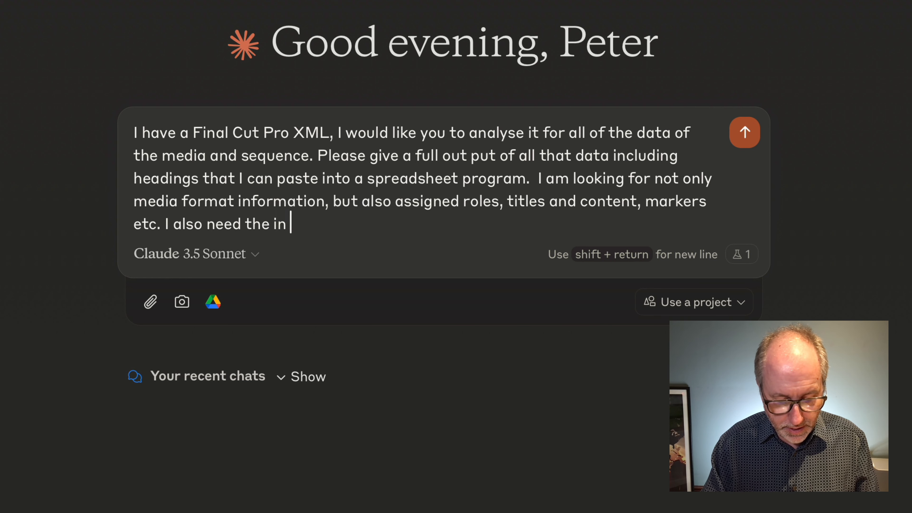
pyautogui.write('and out of')
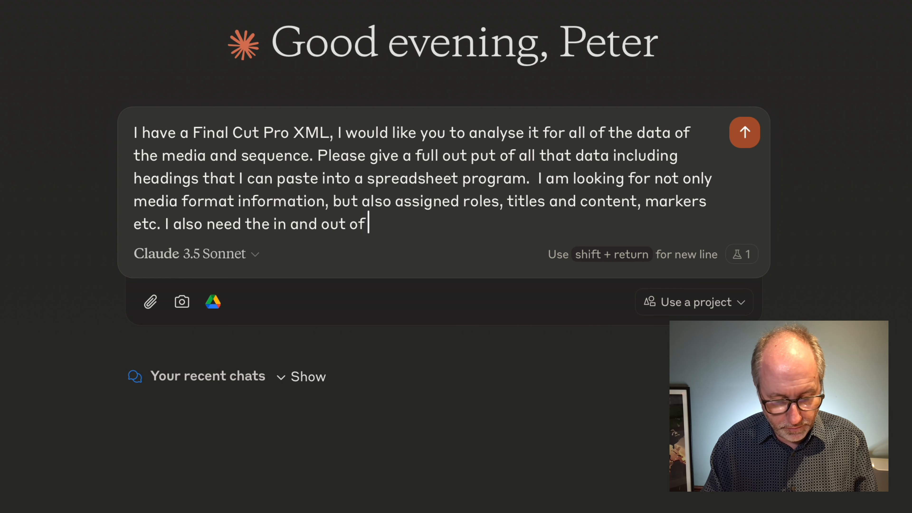
pyautogui.write(' each clip ')
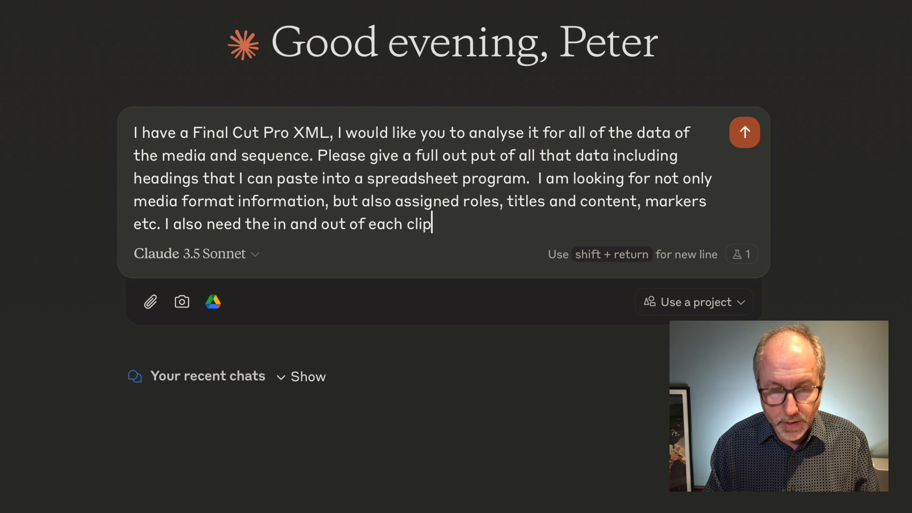
pyautogui.write('and its ')
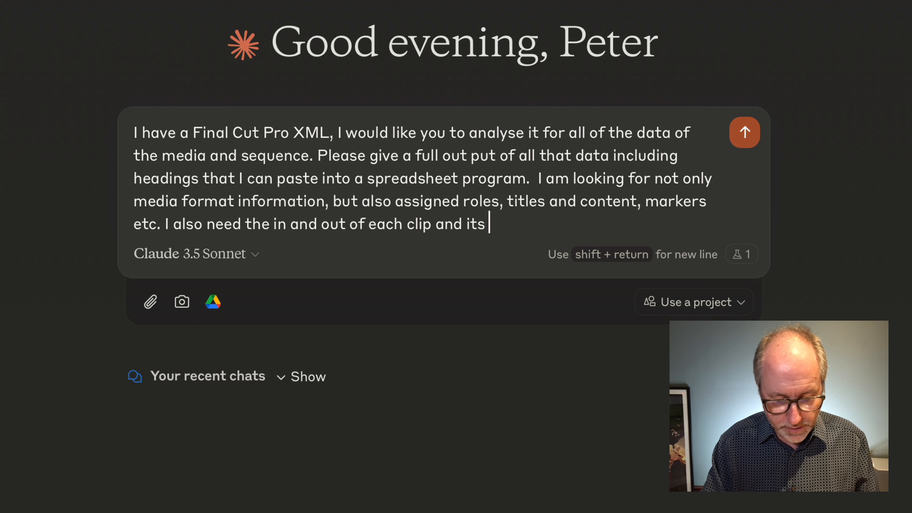
pyautogui.write('position o')
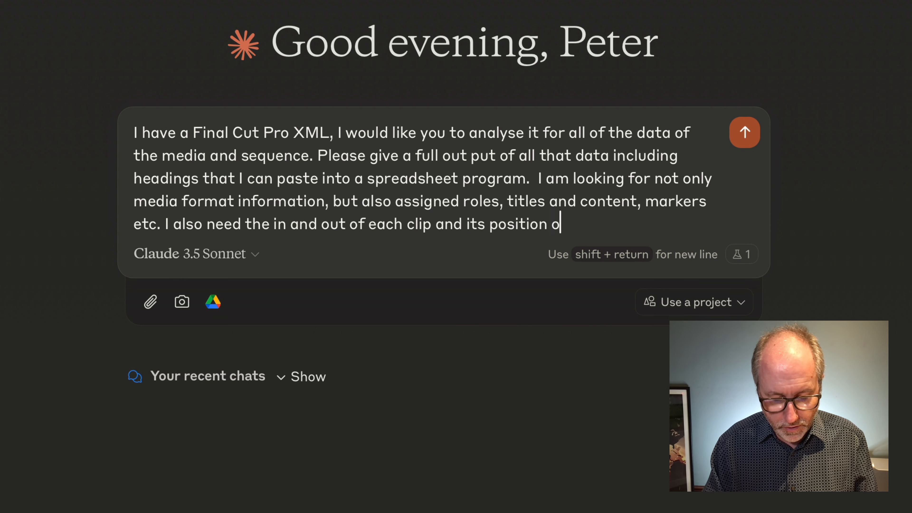
pyautogui.write('n the time')
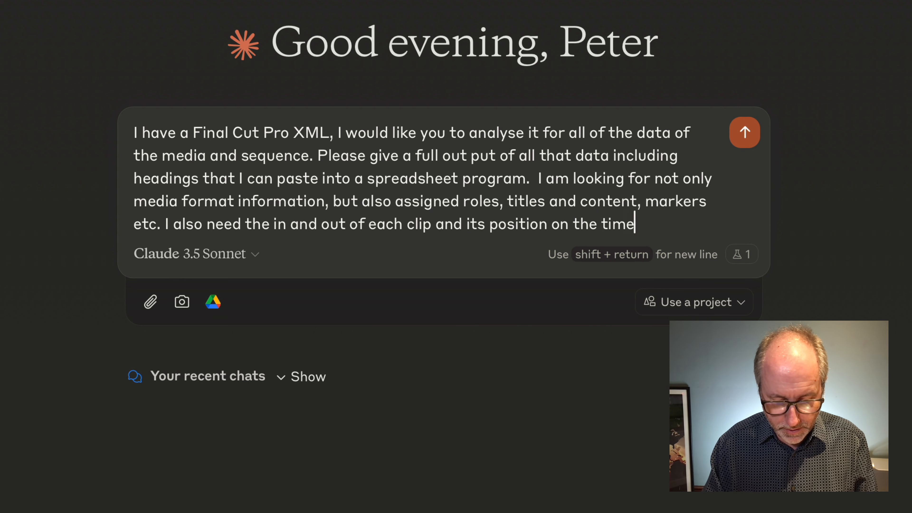
pyautogui.write('line ')
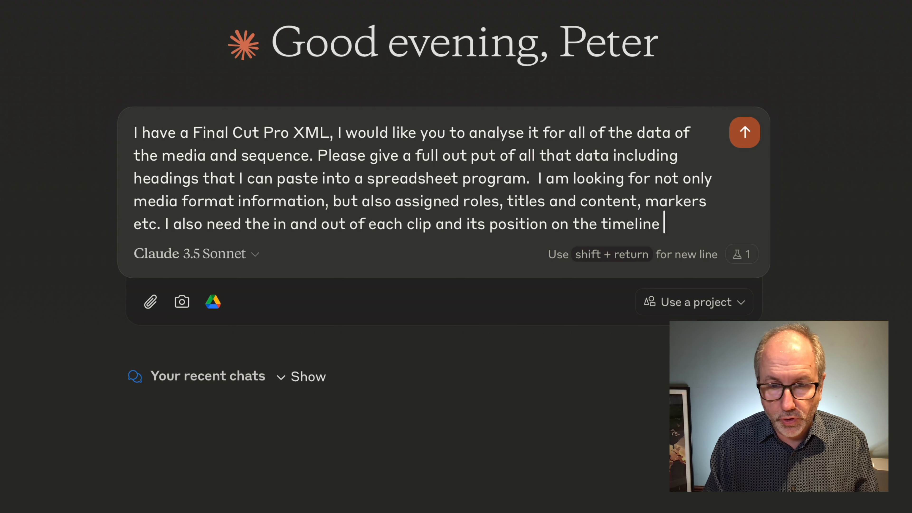
pyautogui.write('iall in')
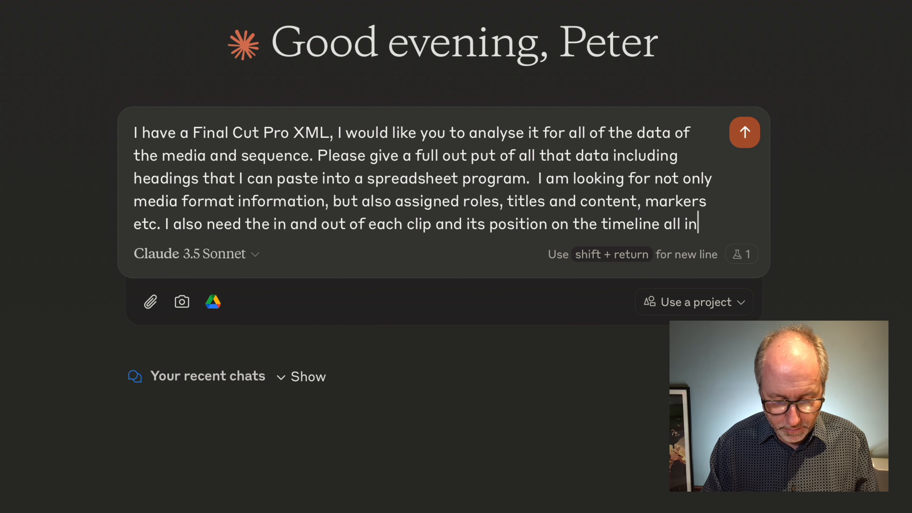
pyautogui.write('minutes and ')
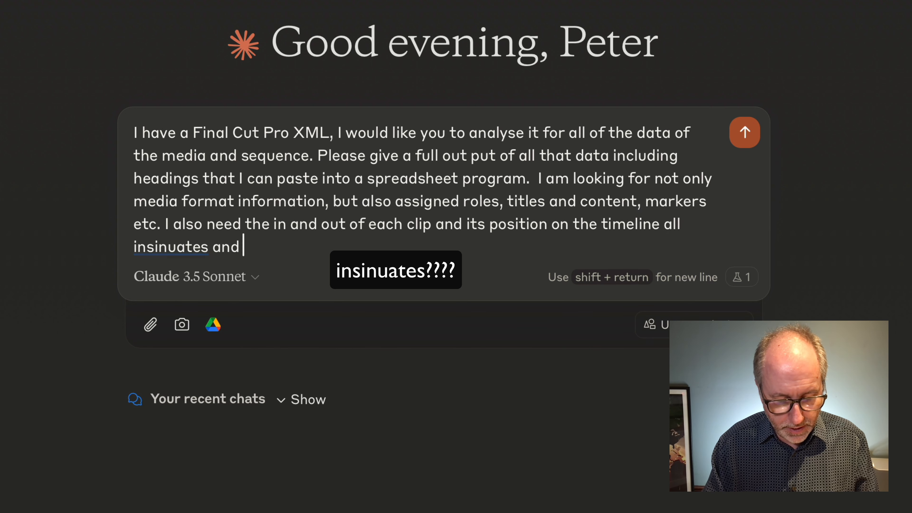
pyautogui.write('seconds.')
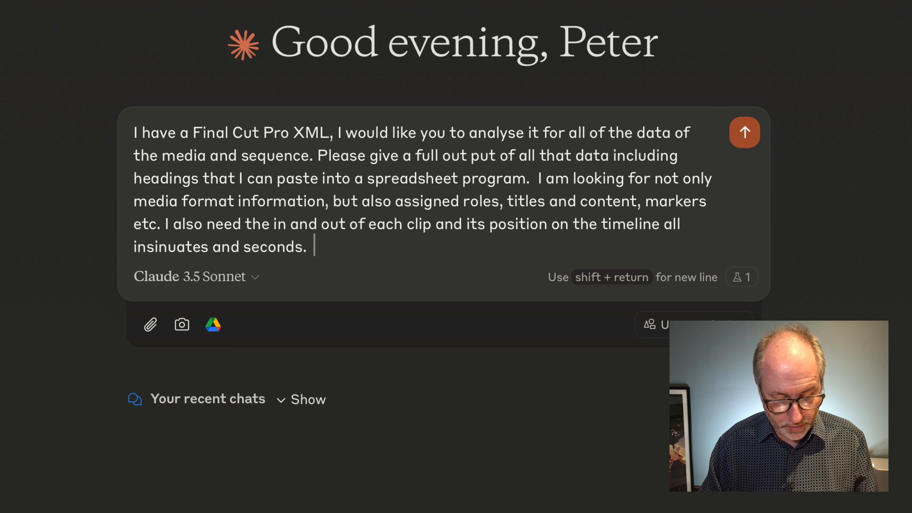
# - Paste the copied XML text into the prompt as an attachment and submit it to Claude
pyautogui.press('super+v')
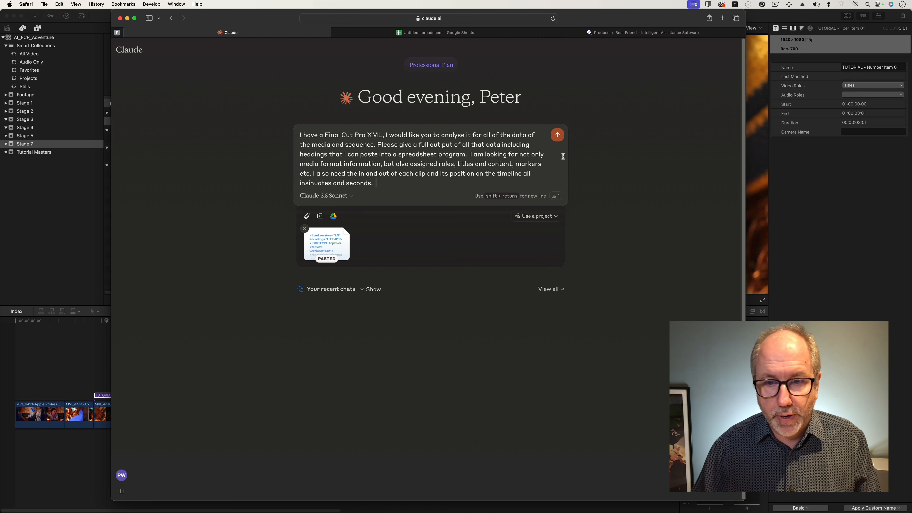
pyautogui.click(557, 136)
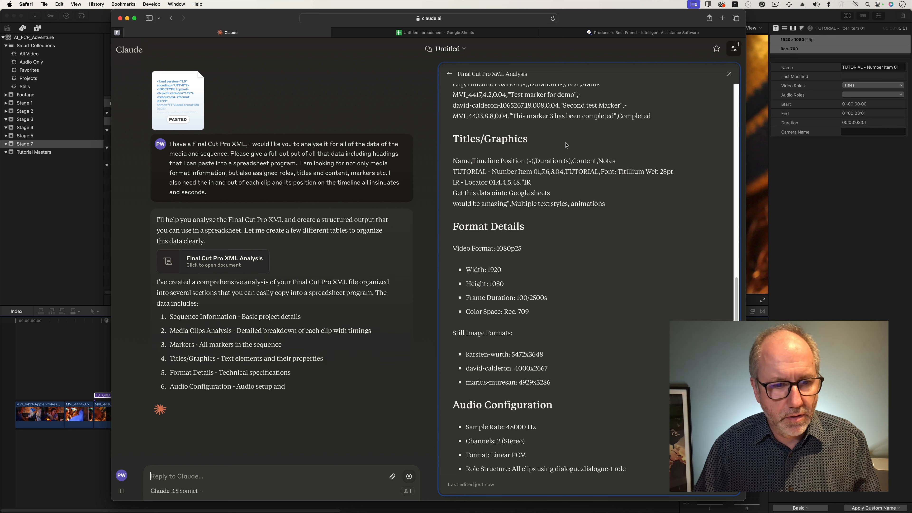
# - Copy the whole Final Cut Pro XML Analysis document and paste it into cell A1 of the blank Google Sheets spreadsheet
pyautogui.scroll(8, 566, 145)
pyautogui.scroll(3, 566, 145)
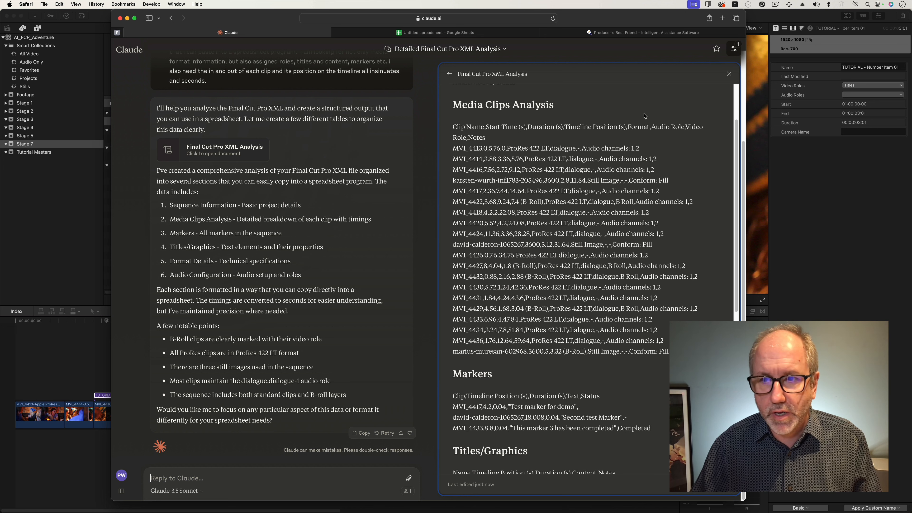
pyautogui.click(689, 485)
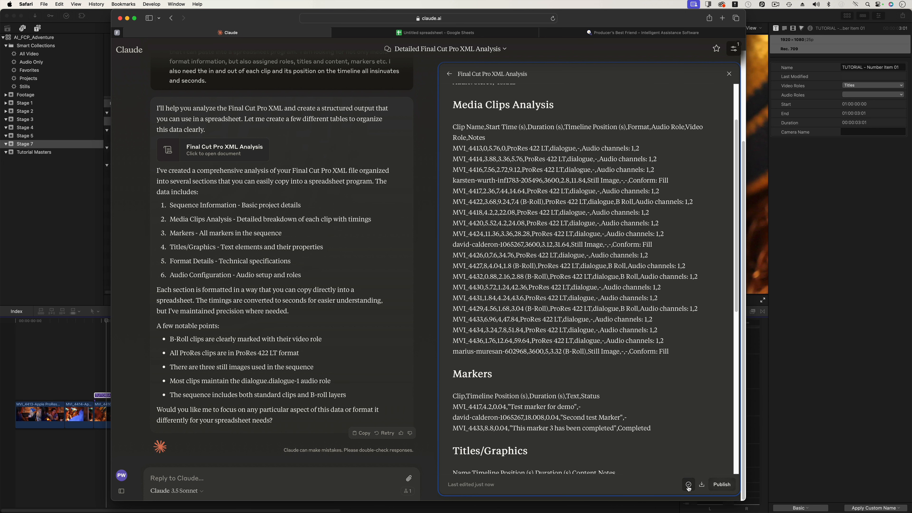
pyautogui.click(430, 35)
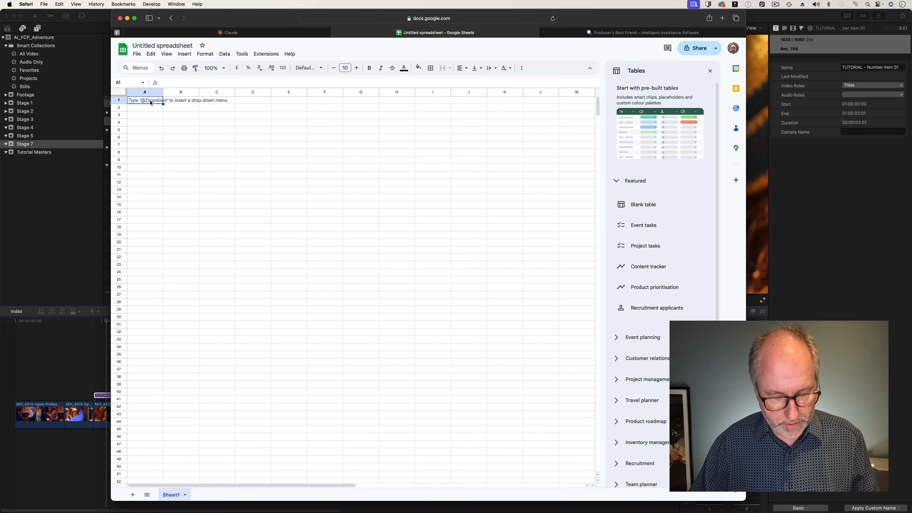
pyautogui.press('super+v')
pyautogui.click(378, 170)
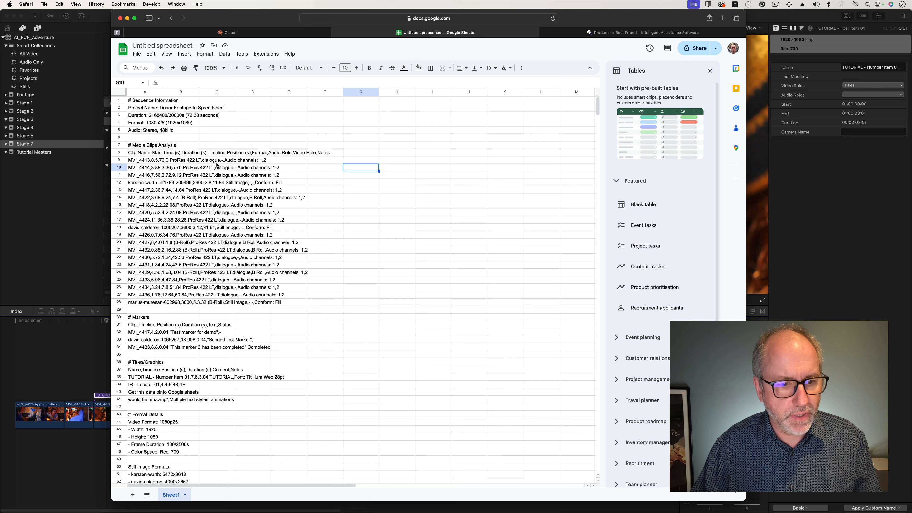
# - Undo the paste in the spreadsheet and switch back to the Claude chat
pyautogui.press('super+z')
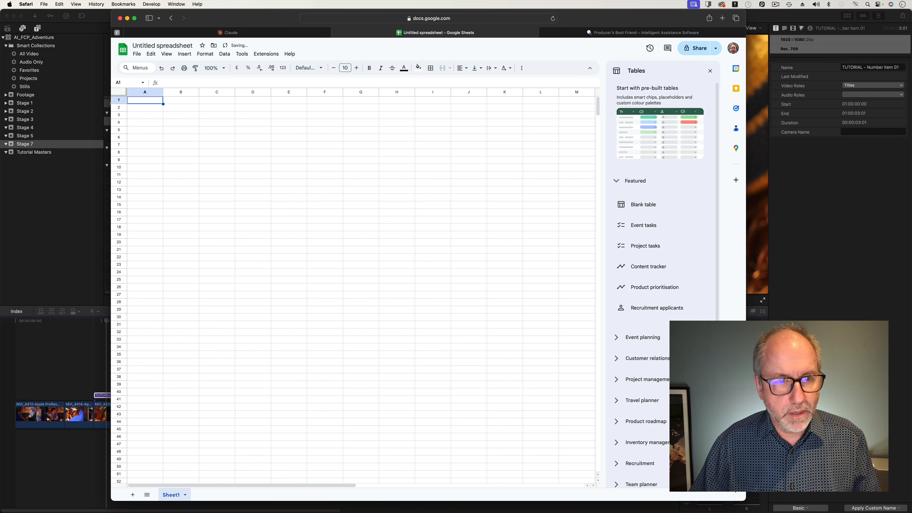
pyautogui.click(279, 34)
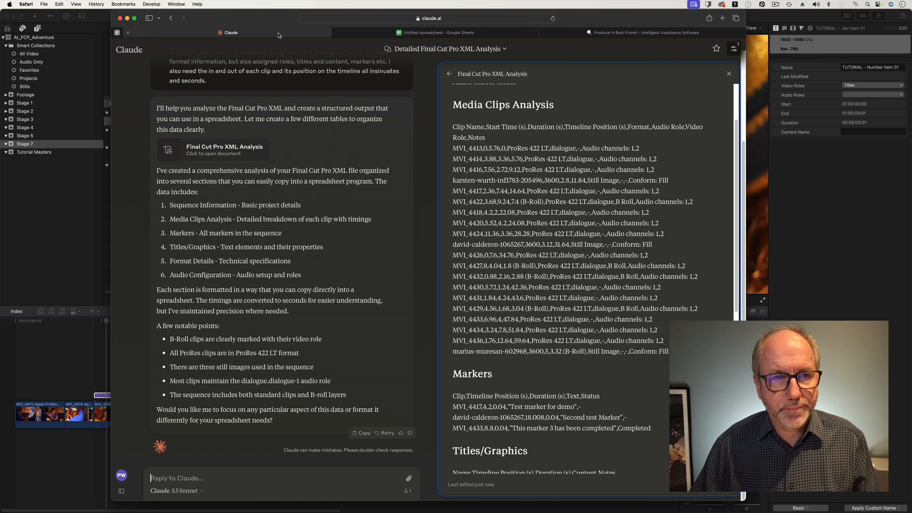
# - Send Claude the reply "Good, but it need to be in a format I can paste into a spreadsheet"
pyautogui.write('Good,')
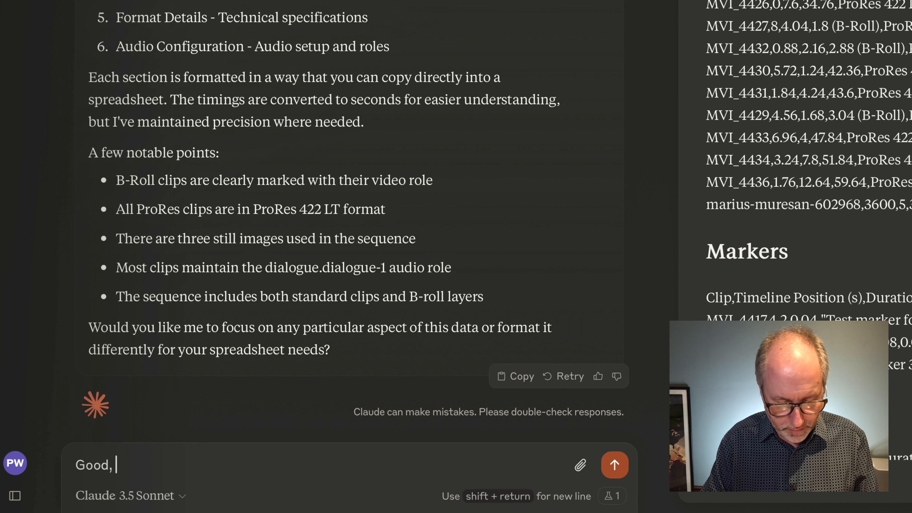
pyautogui.write(' but it need')
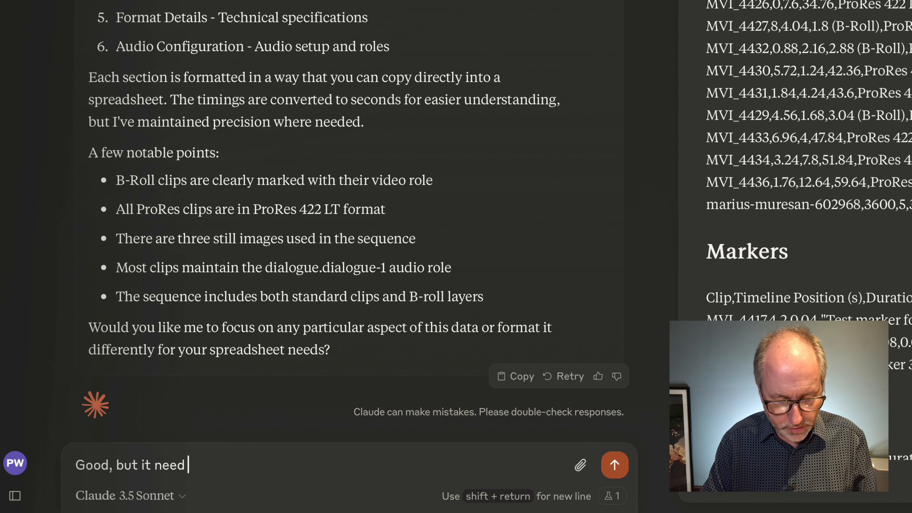
pyautogui.write(' to be in a for')
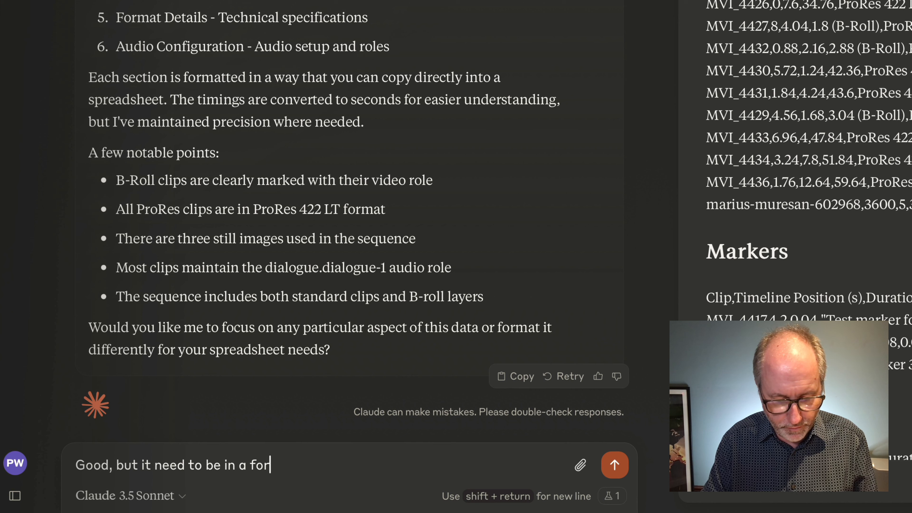
pyautogui.write('mat I can pa')
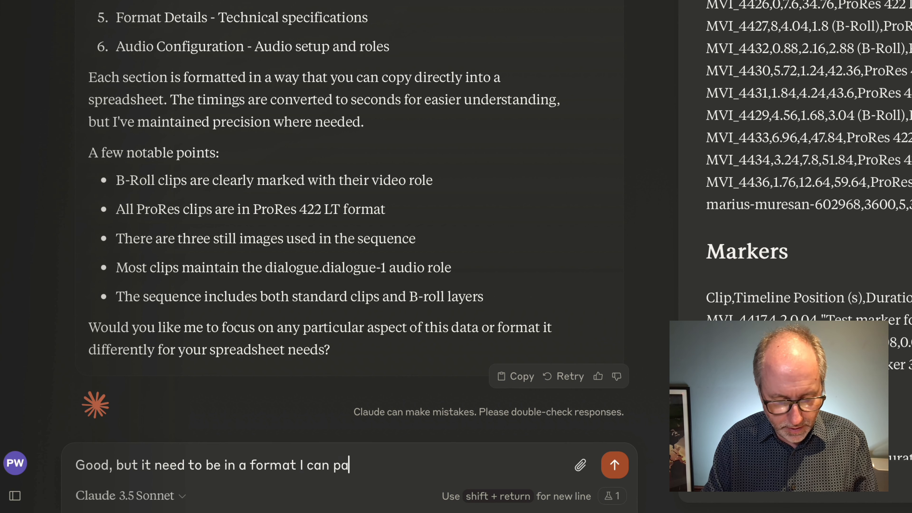
pyautogui.write('ste into')
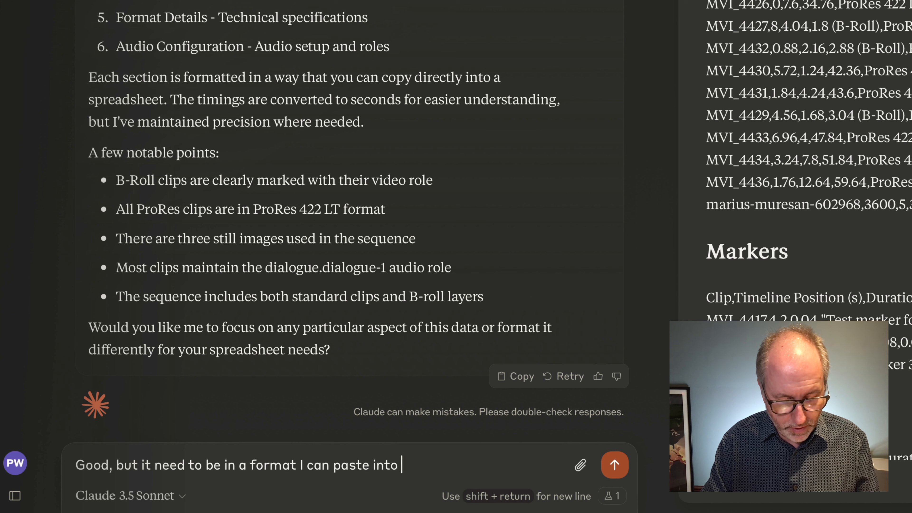
pyautogui.write('a spread')
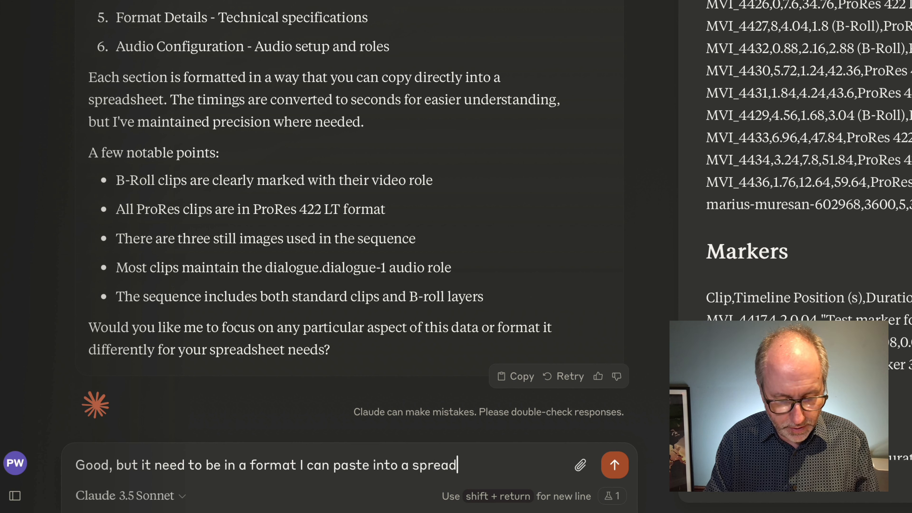
pyautogui.write('sheey')
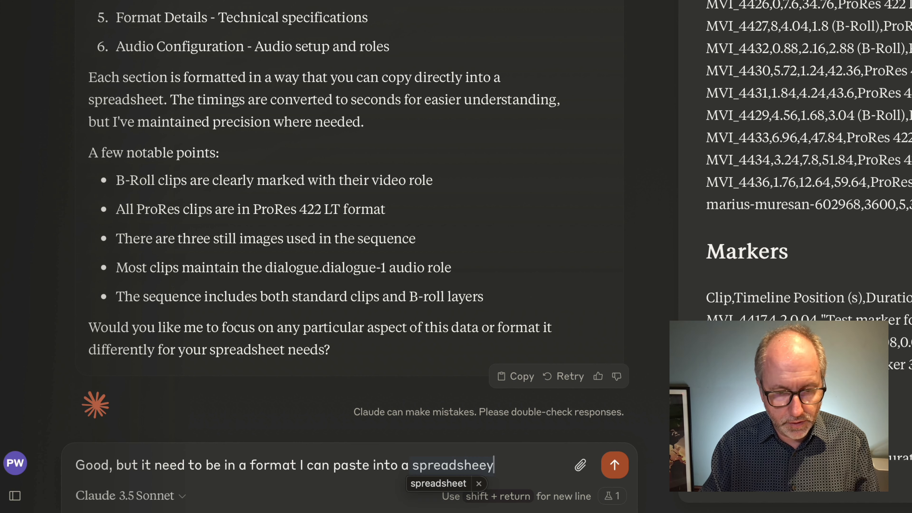
pyautogui.press('BackSpace')
pyautogui.press('BackSpace')
pyautogui.write('et')
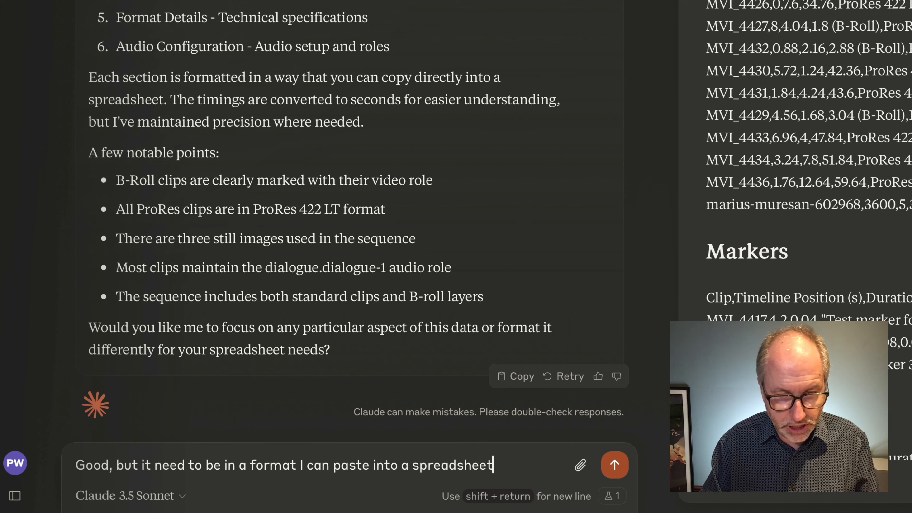
pyautogui.press('Return')
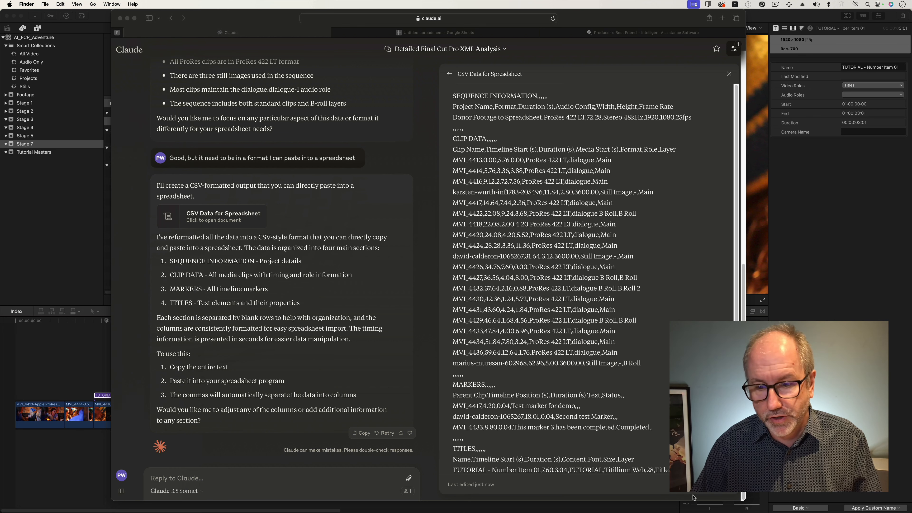
# - Try pasting the CSV data into cell A1 of the blank Google Sheets spreadsheet, and undo the paste
pyautogui.click(151, 478)
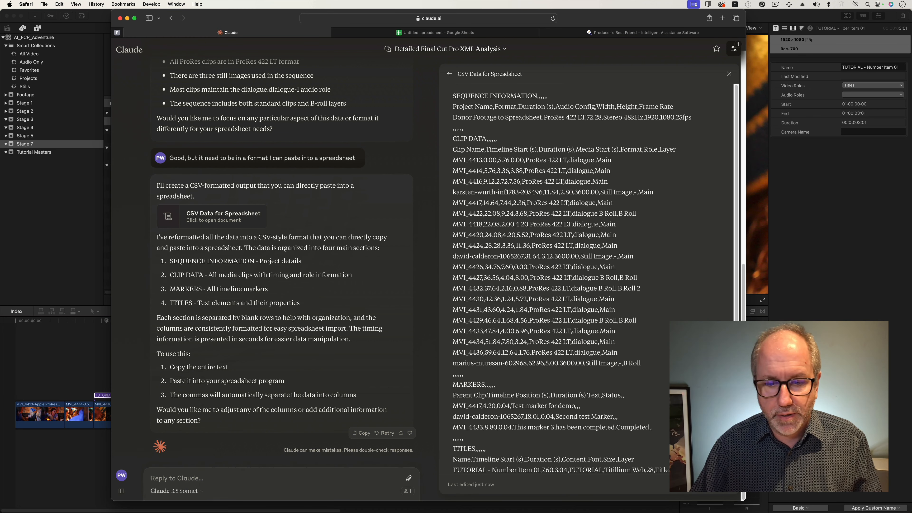
pyautogui.moveTo(301, 511)
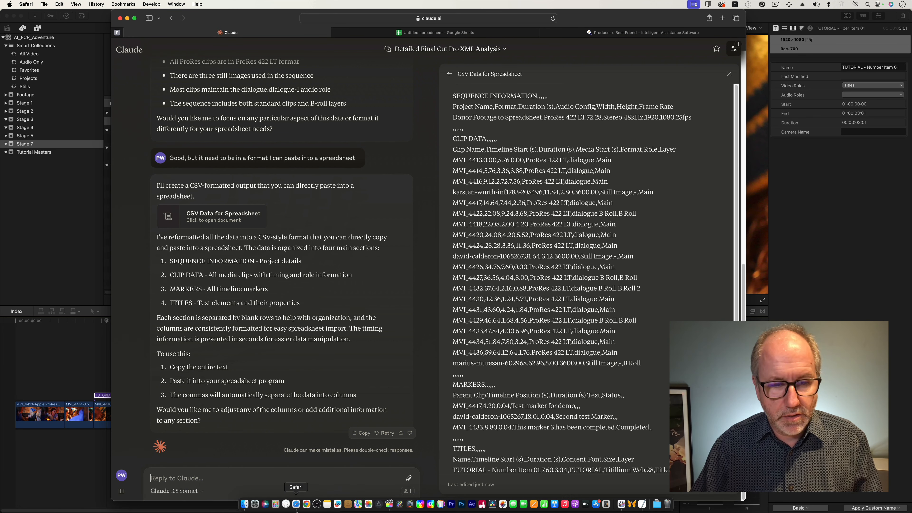
pyautogui.click(435, 33)
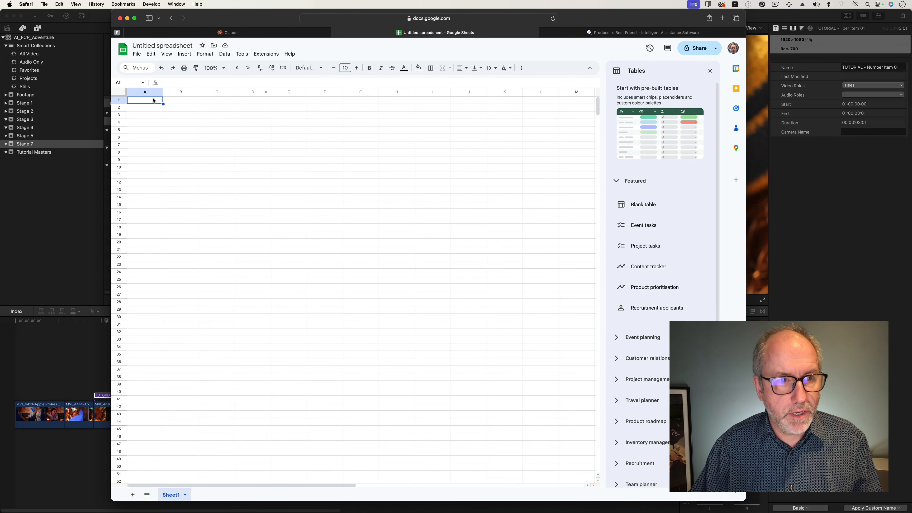
pyautogui.press('super+v')
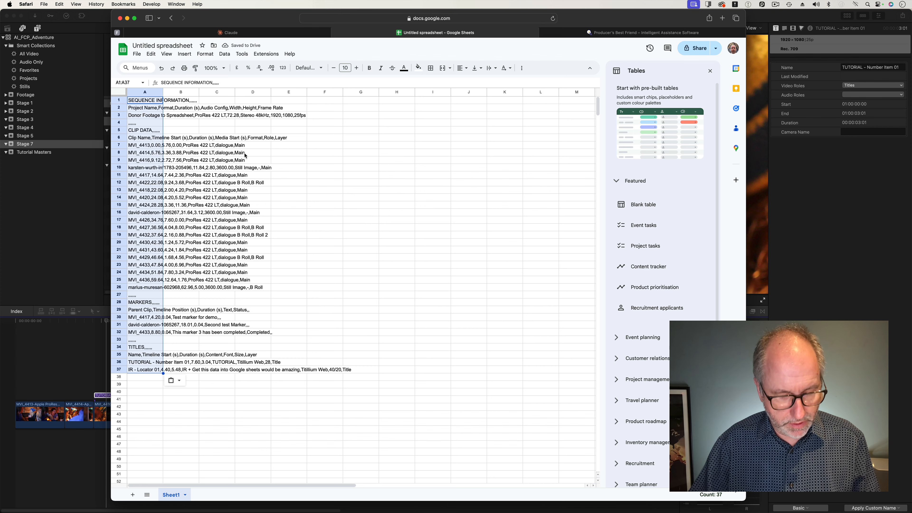
pyautogui.press('super+z')
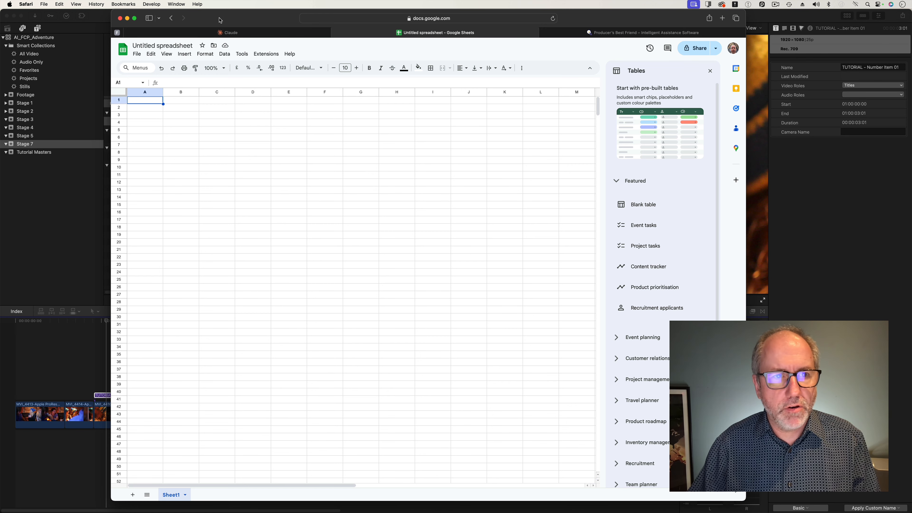
# - Return to the Claude chat and send the reply "I don't want a CSV as that won't paste into Google sheets."
pyautogui.click(225, 32)
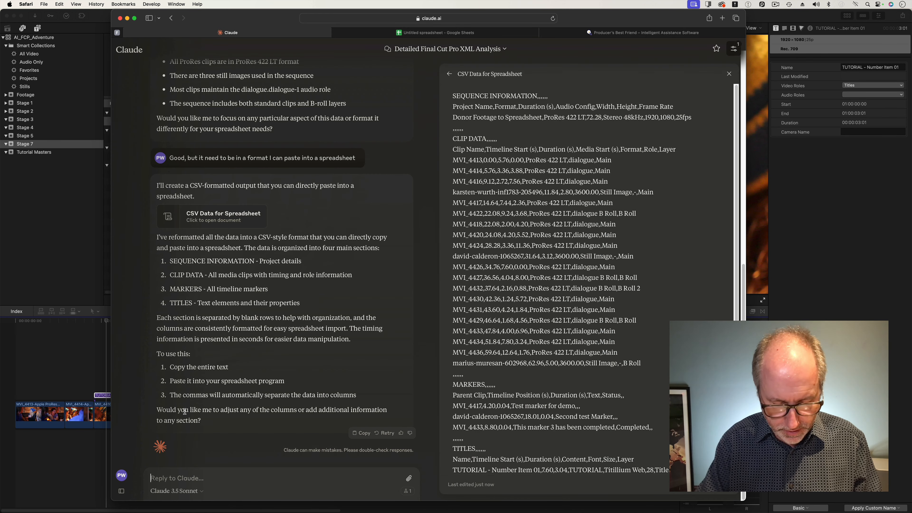
pyautogui.write("I don't w")
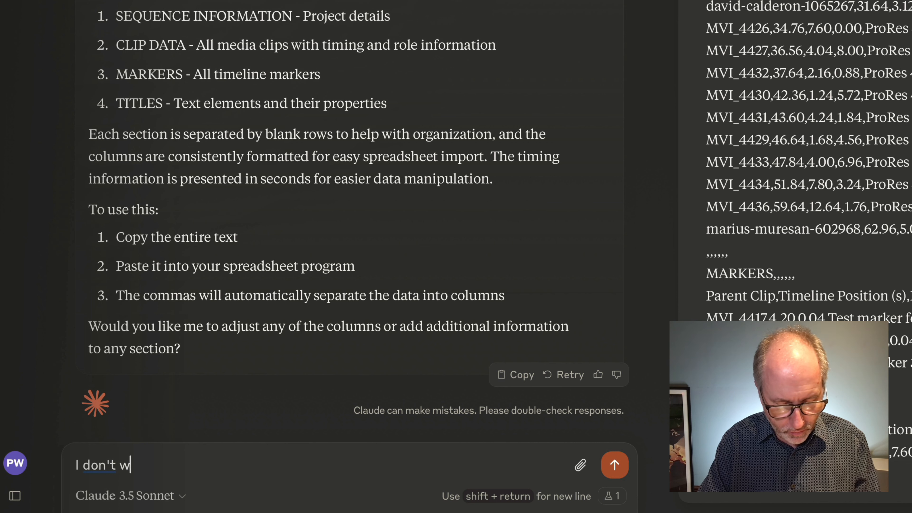
pyautogui.write('ant an')
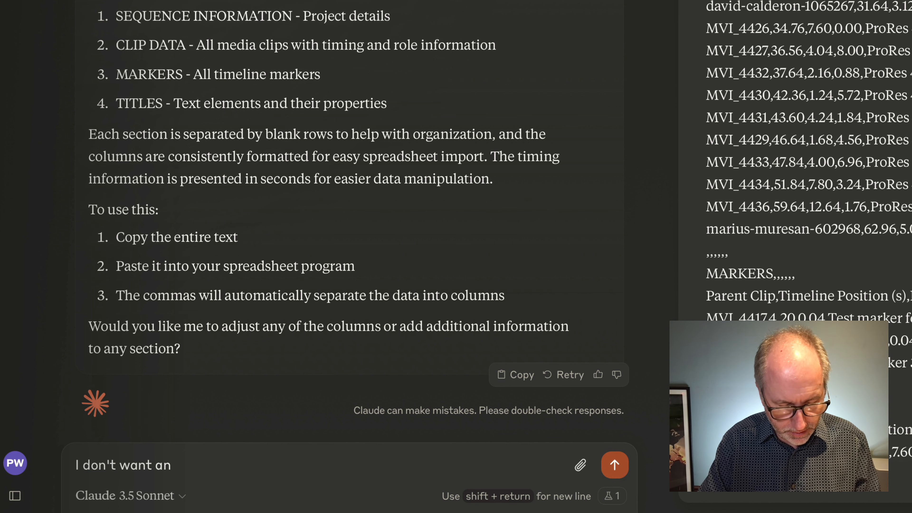
pyautogui.press('BackSpace')
pyautogui.write('CSB')
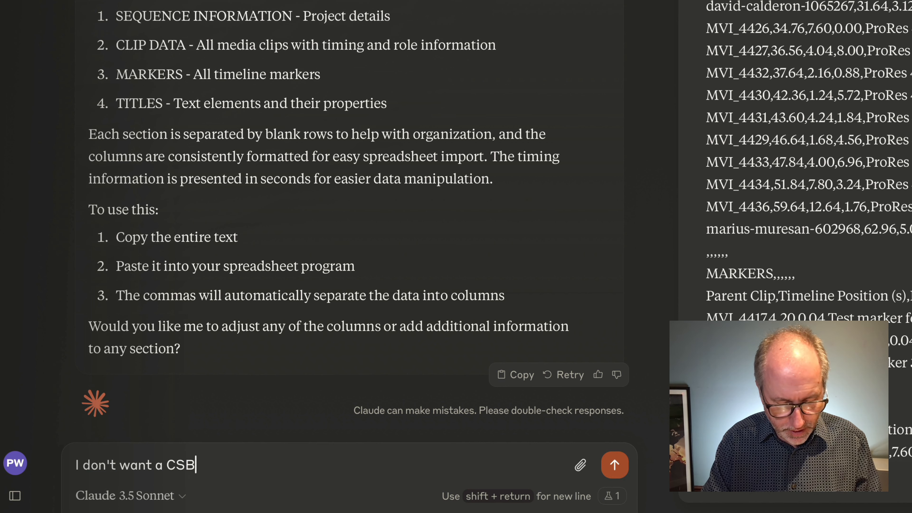
pyautogui.press('BackSpace')
pyautogui.write('V as that ')
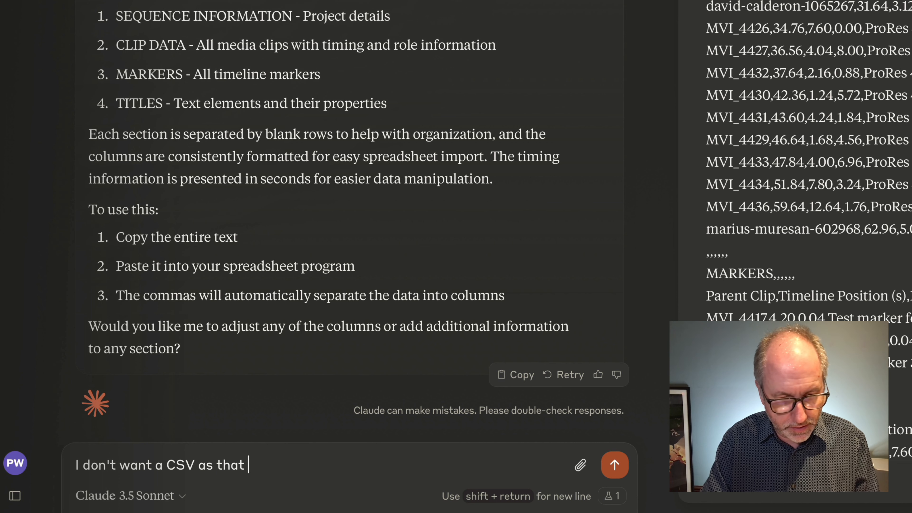
pyautogui.write("won't pa")
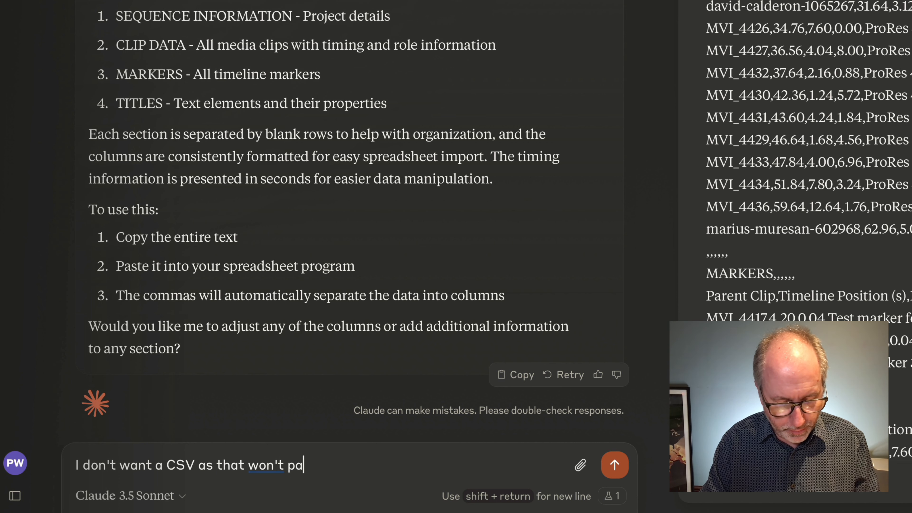
pyautogui.write('ste into ')
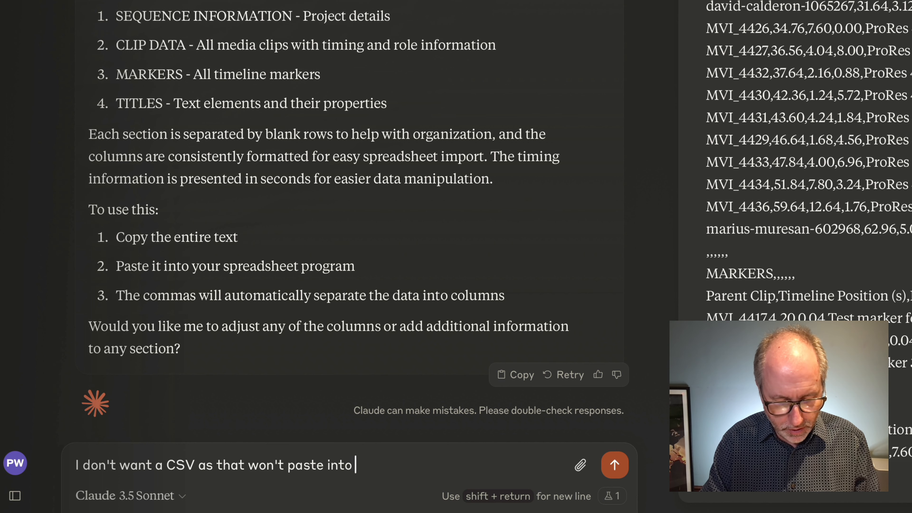
pyautogui.write('Google shhe')
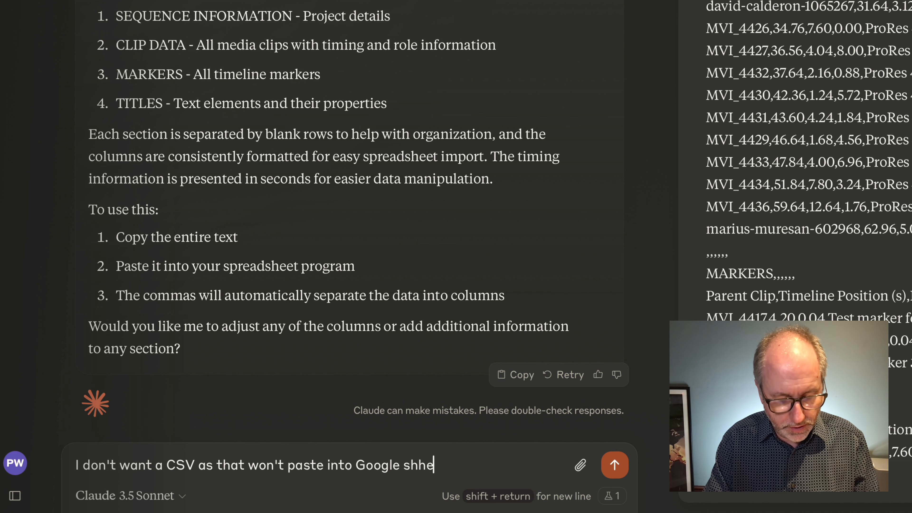
pyautogui.write('ts')
pyautogui.press('BackSpace')
pyautogui.press('BackSpace')
pyautogui.press('BackSpace')
pyautogui.press('BackSpace')
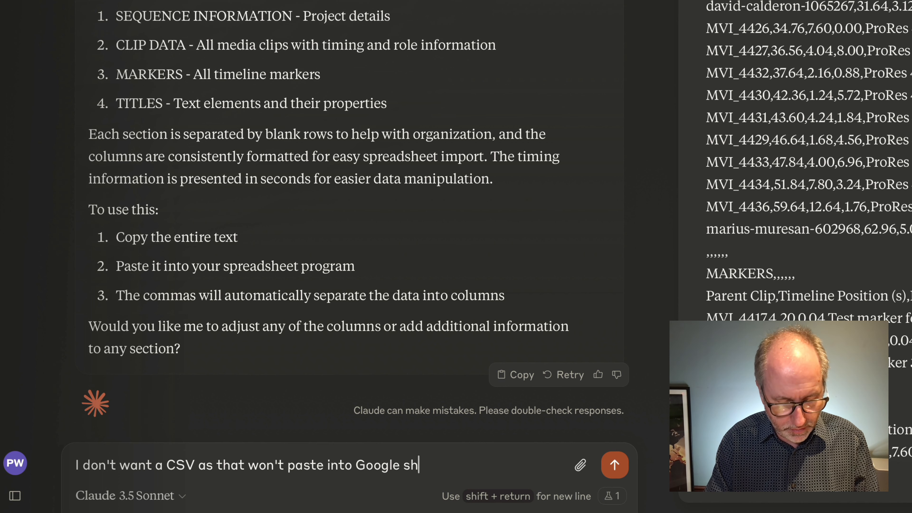
pyautogui.write('eets.')
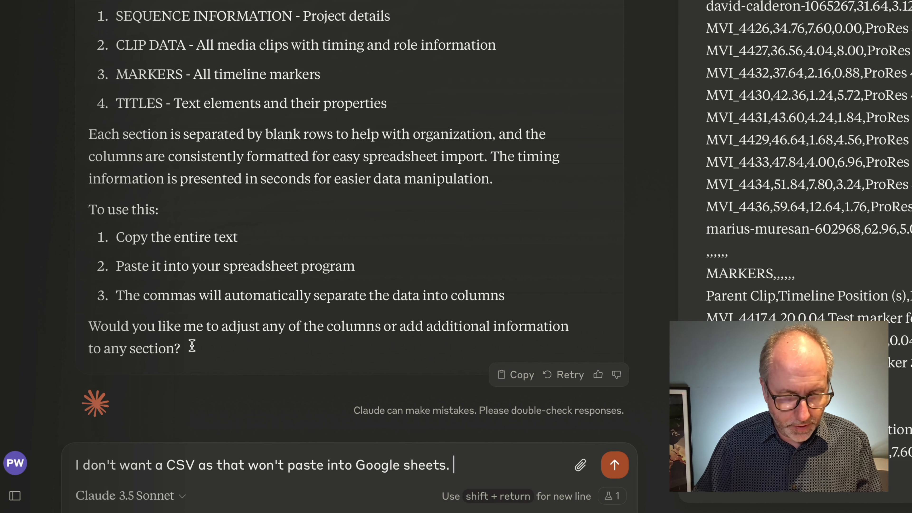
pyautogui.click(614, 465)
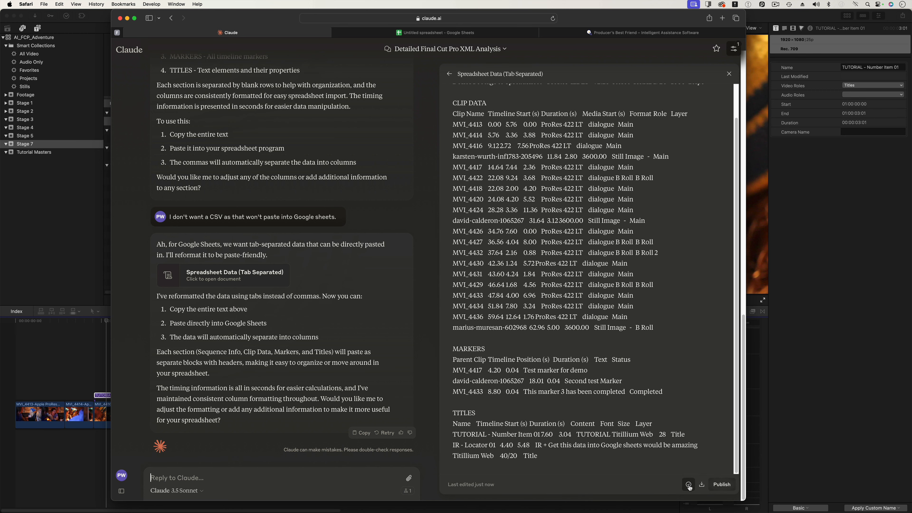
# - Copy the whole Spreadsheet Data (Tab Separated) document and paste it into cell A1 of the Google Sheets spreadsheet
pyautogui.click(689, 485)
pyautogui.click(355, 33)
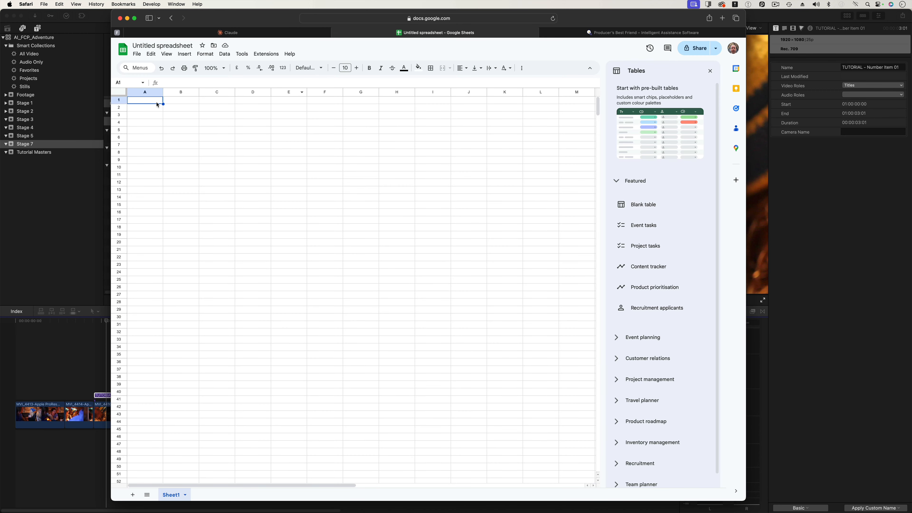
pyautogui.press('super+v')
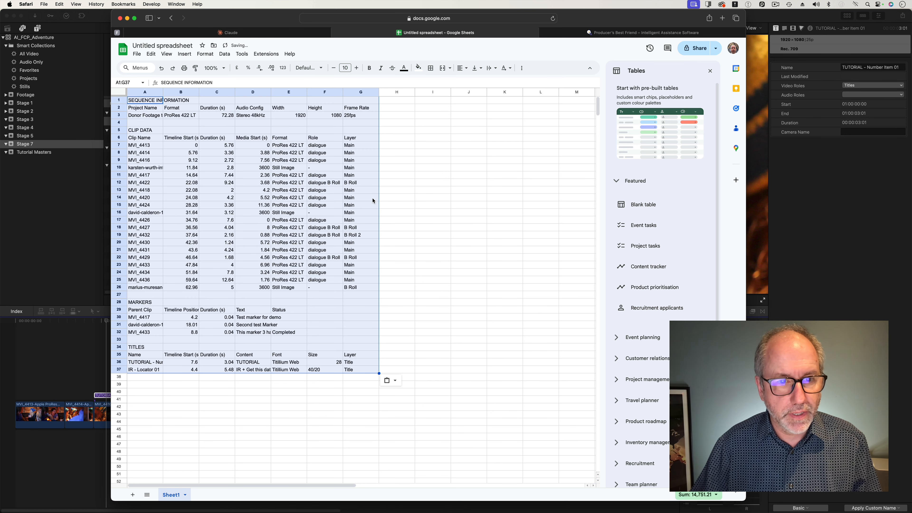
pyautogui.click(418, 204)
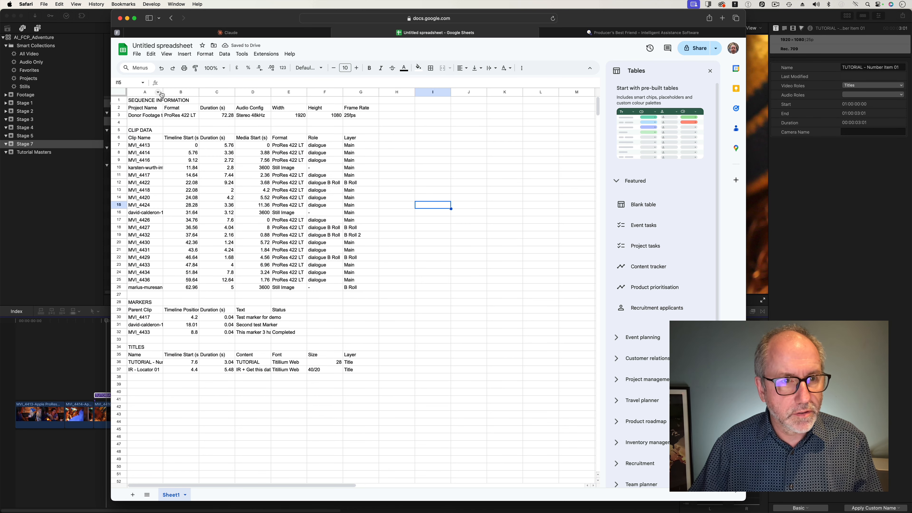
# - Widen columns A to G to fit their contents, making column D extra wide for the marker and title texts
pyautogui.moveTo(163, 92); pyautogui.dragTo(496, 93)
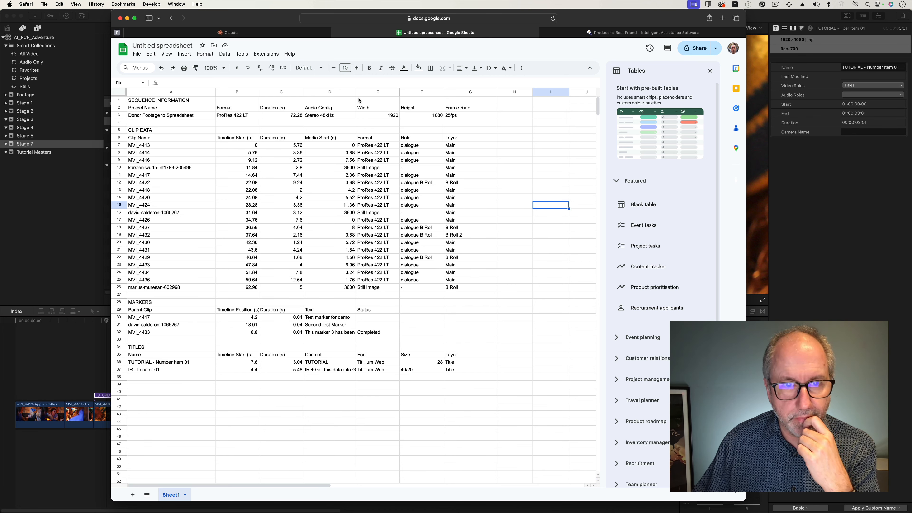
pyautogui.moveTo(356, 92); pyautogui.dragTo(370, 93)
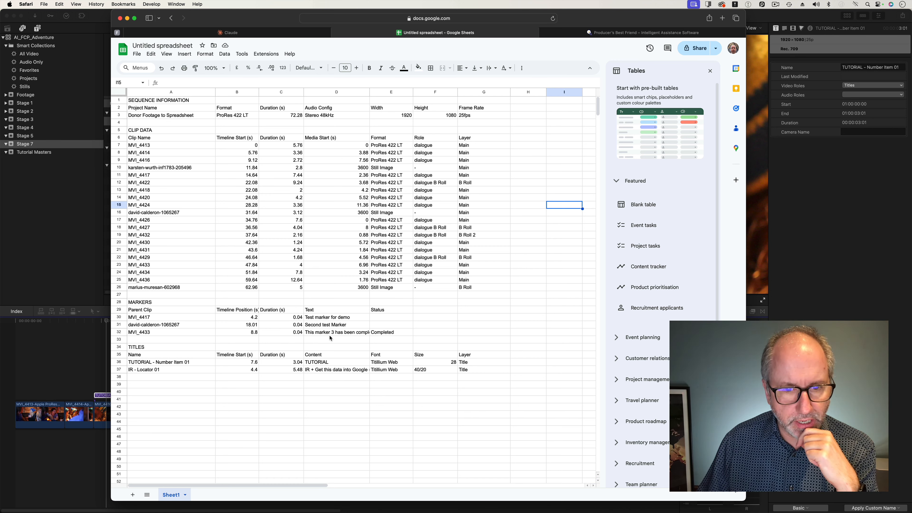
pyautogui.moveTo(370, 92); pyautogui.dragTo(393, 93)
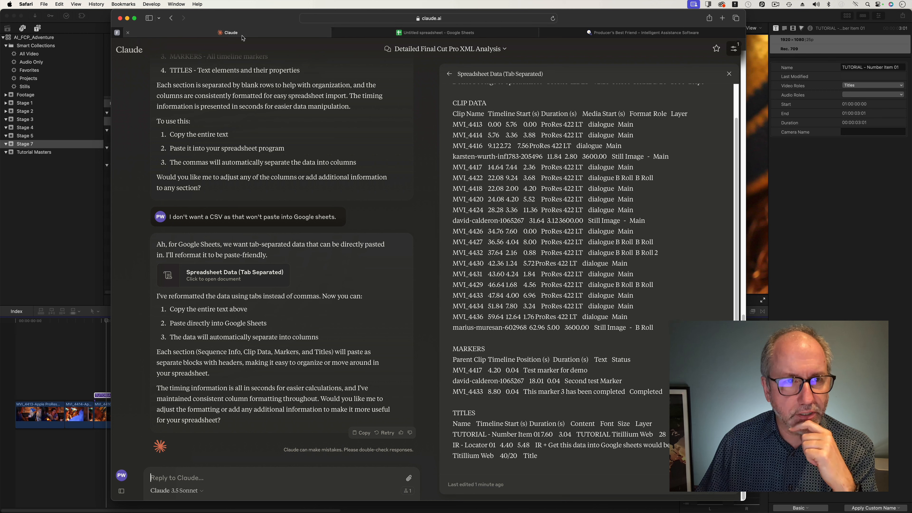
# - Return to the Claude chat and send the question "Is that every bit of data from the XML?"
pyautogui.click(201, 32)
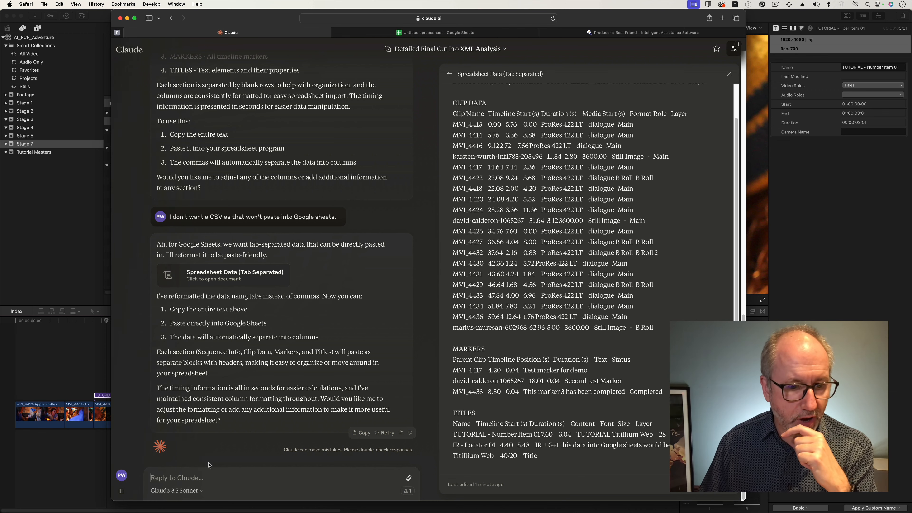
pyautogui.write('Is that e')
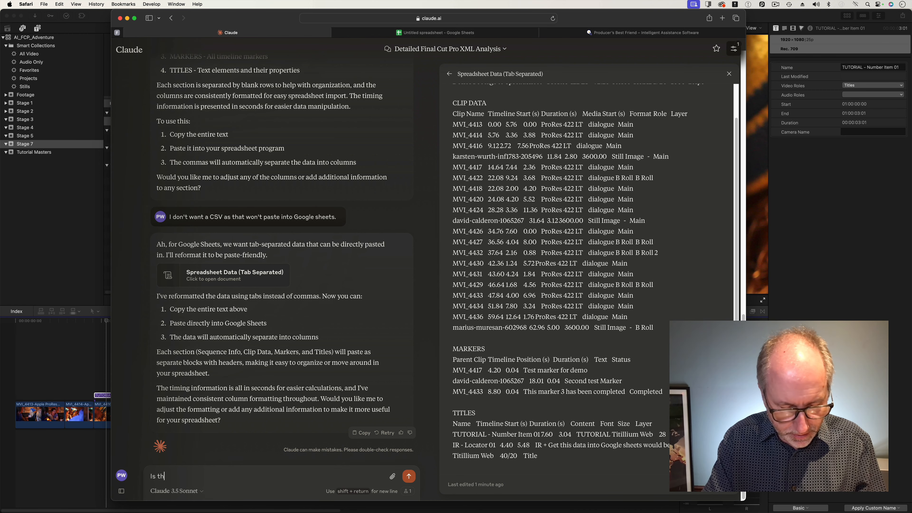
pyautogui.write('very bit ')
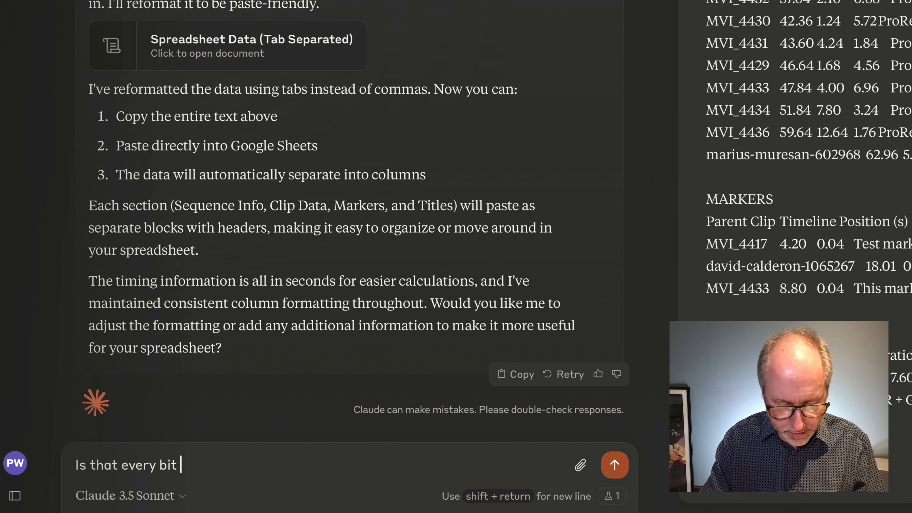
pyautogui.write('of data')
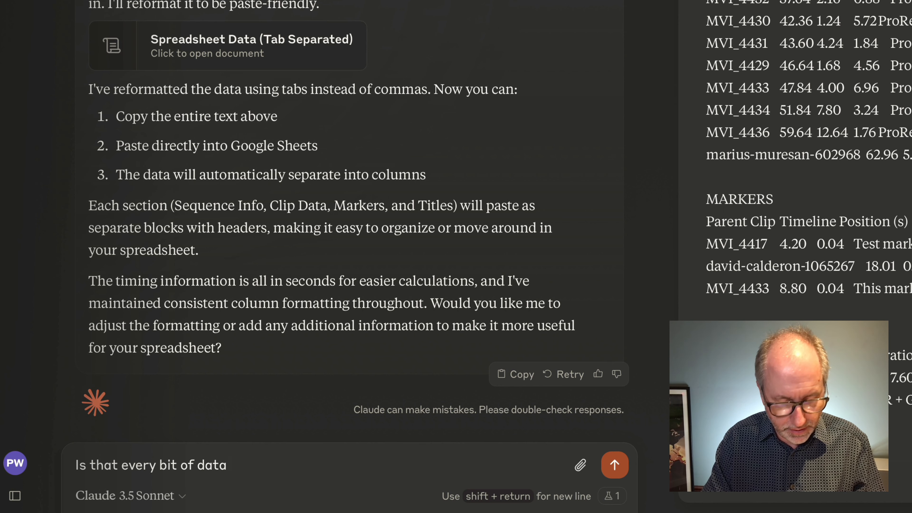
pyautogui.write('from the XML?')
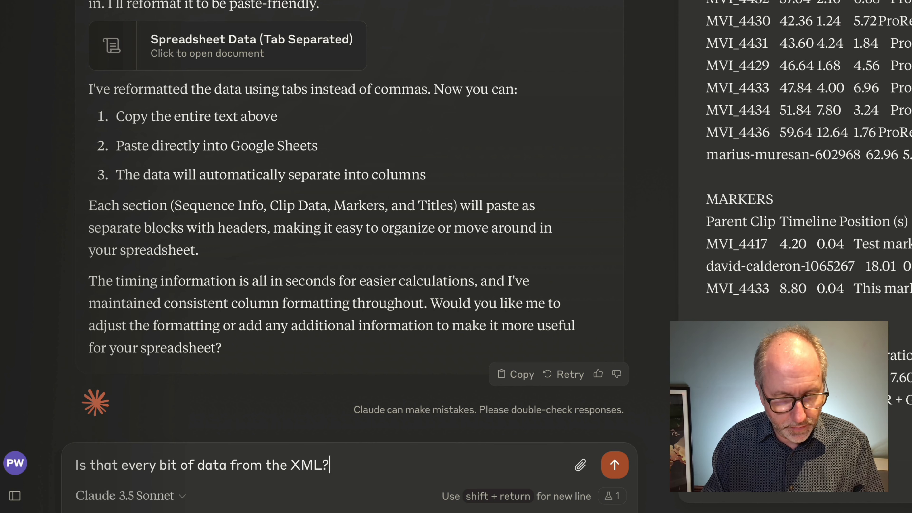
pyautogui.press('Return')
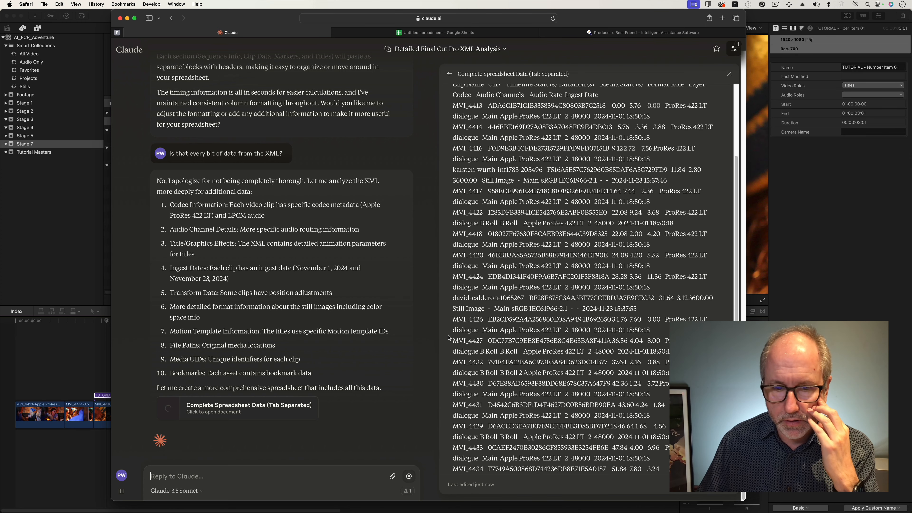
# - Switch to the Google Sheets spreadsheet and clear the earlier pasted data from cells A1 to G40
pyautogui.click(435, 32)
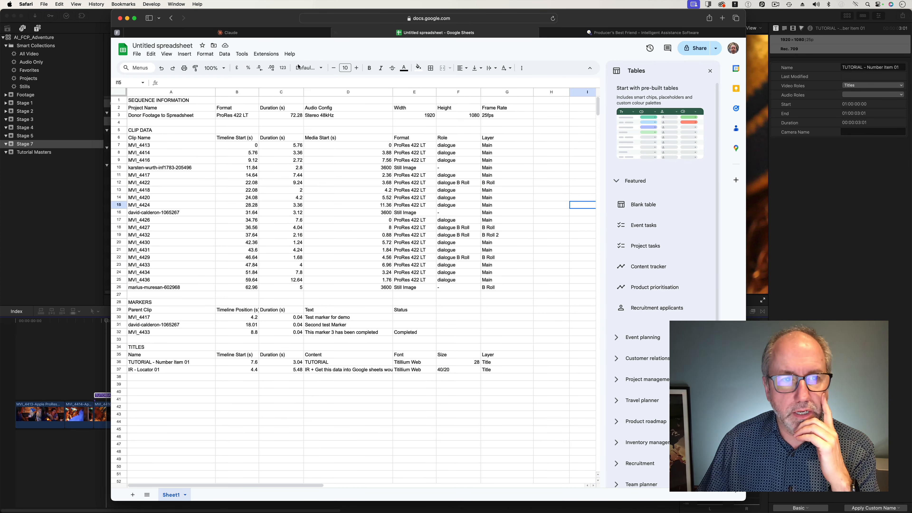
pyautogui.click(136, 102)
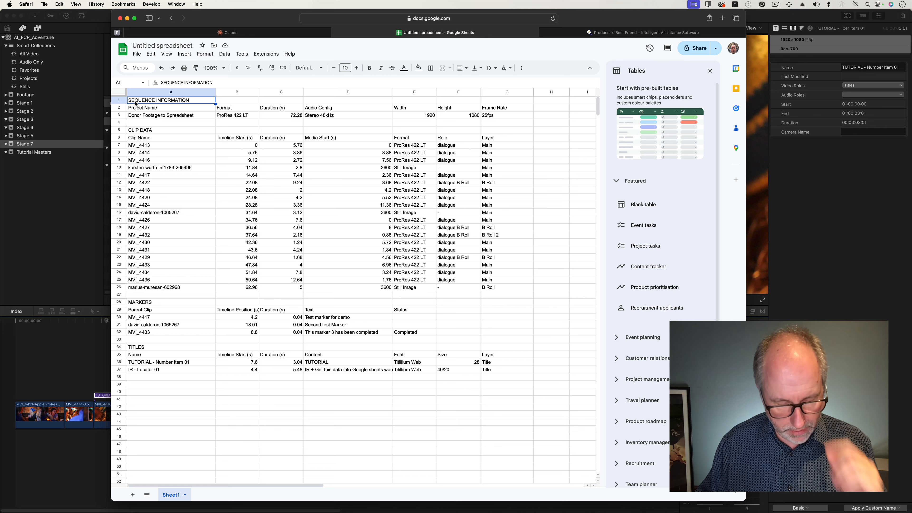
pyautogui.moveTo(135, 103); pyautogui.dragTo(527, 115)
pyautogui.press('Delete')
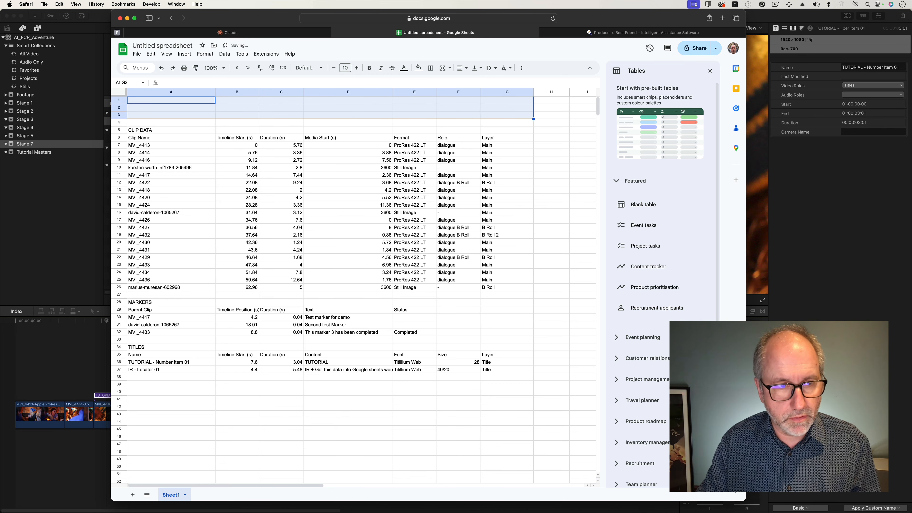
pyautogui.moveTo(136, 101); pyautogui.dragTo(506, 393)
pyautogui.press('Delete')
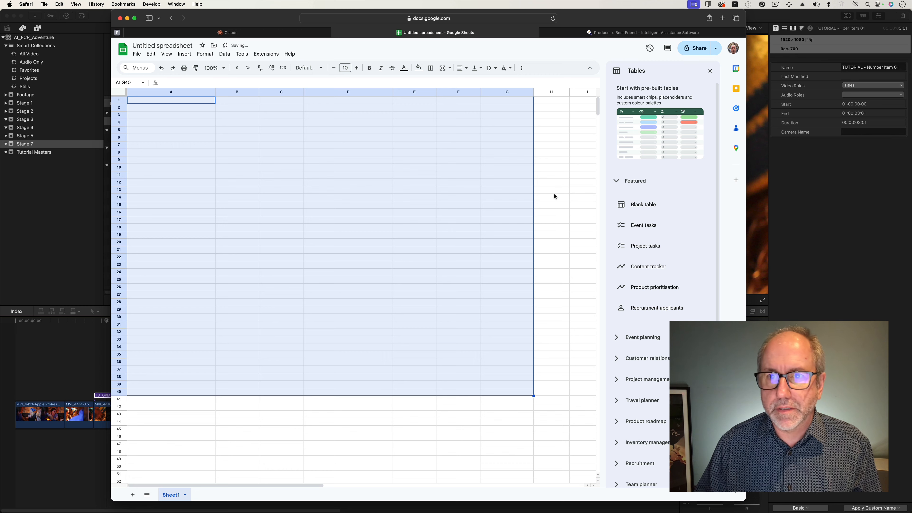
# - Copy Claude's Complete Spreadsheet Data (Tab Separated) document and paste it into cell A1 of the Google Sheets spreadsheet
pyautogui.click(278, 36)
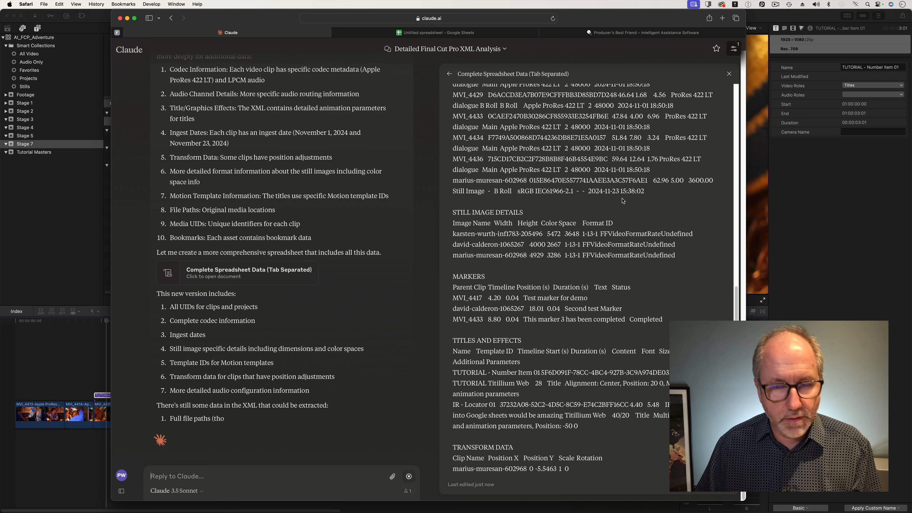
pyautogui.click(435, 33)
pyautogui.click(153, 101)
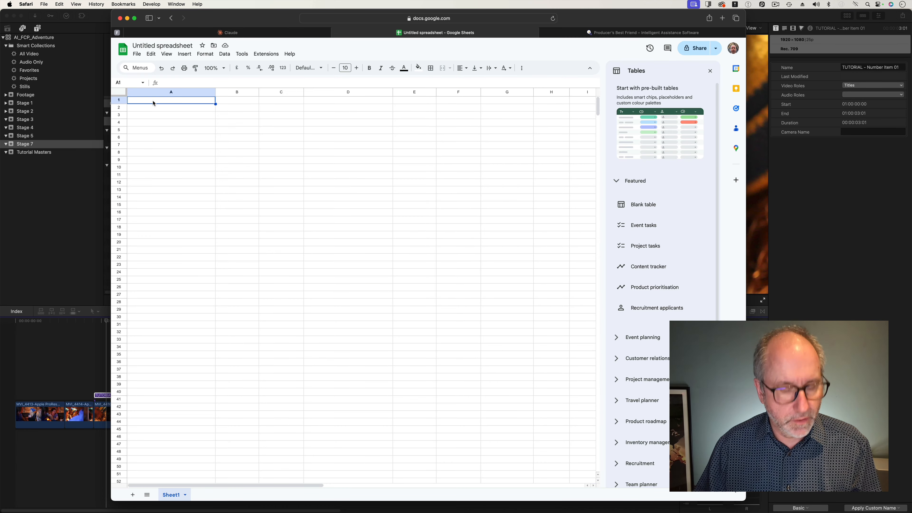
pyautogui.press('cmd+v')
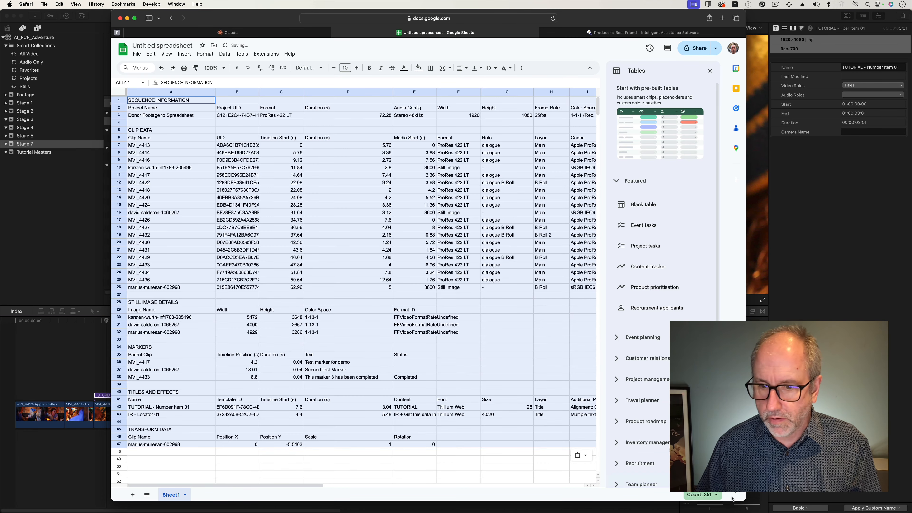
# - Enlarge the browser window and widen columns B, I and L to show more of the UID, codec and ingest date values
pyautogui.moveTo(745, 499); pyautogui.dragTo(911, 491)
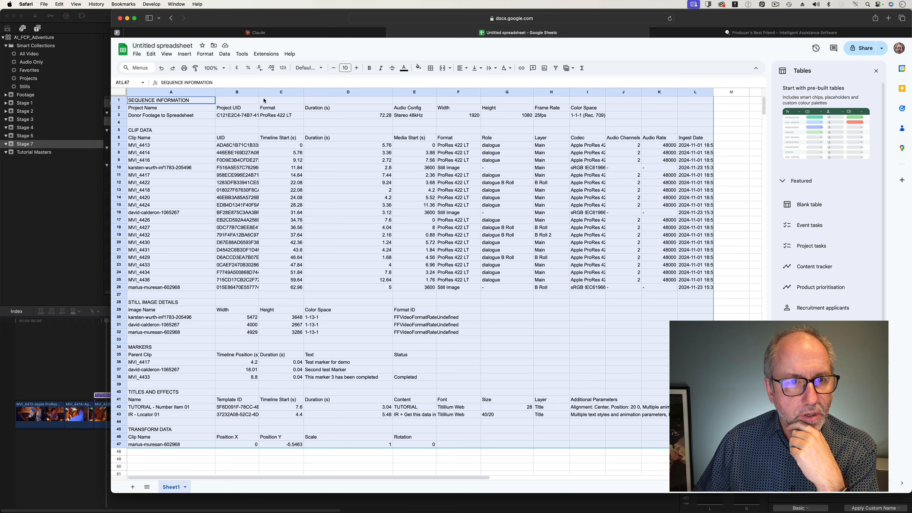
pyautogui.moveTo(258, 92); pyautogui.dragTo(276, 93)
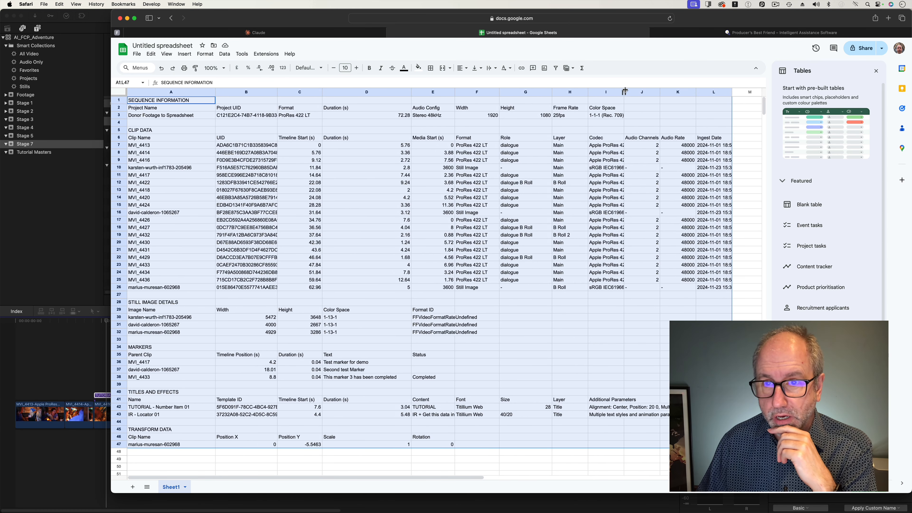
pyautogui.moveTo(625, 92); pyautogui.dragTo(645, 97)
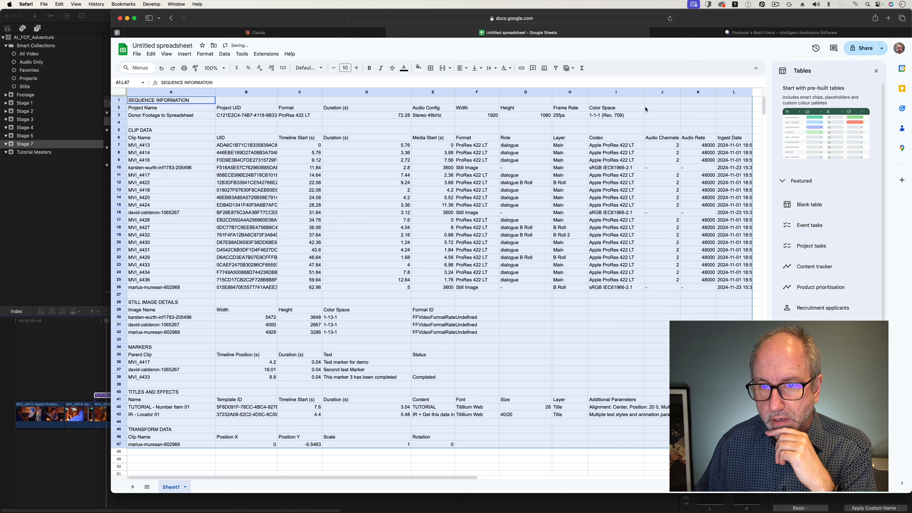
pyautogui.hscroll(7, 632, 130)
pyautogui.hscroll(-5, 474, 141)
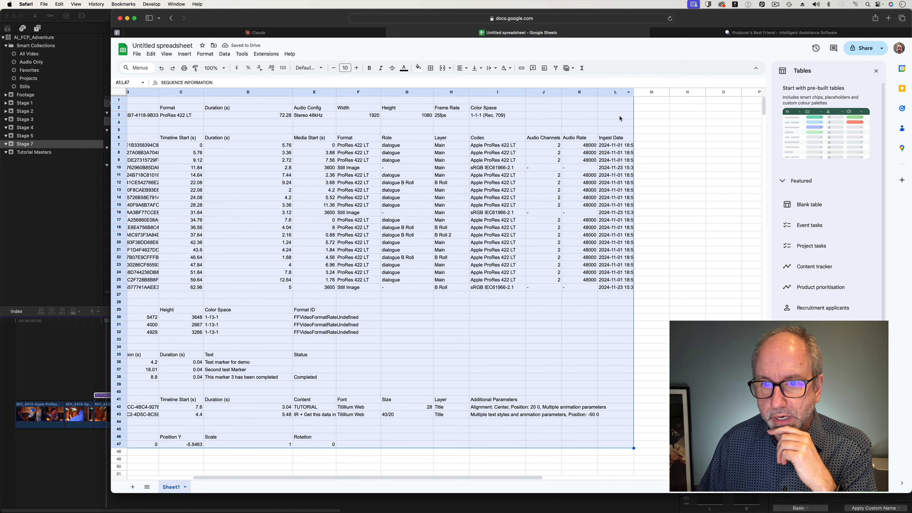
pyautogui.moveTo(634, 92); pyautogui.dragTo(654, 92)
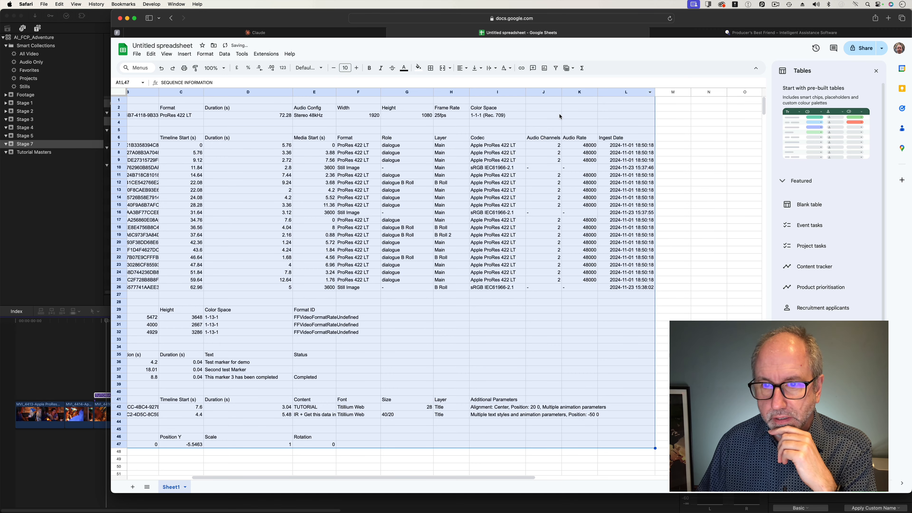
pyautogui.hscroll(-3, 324, 251)
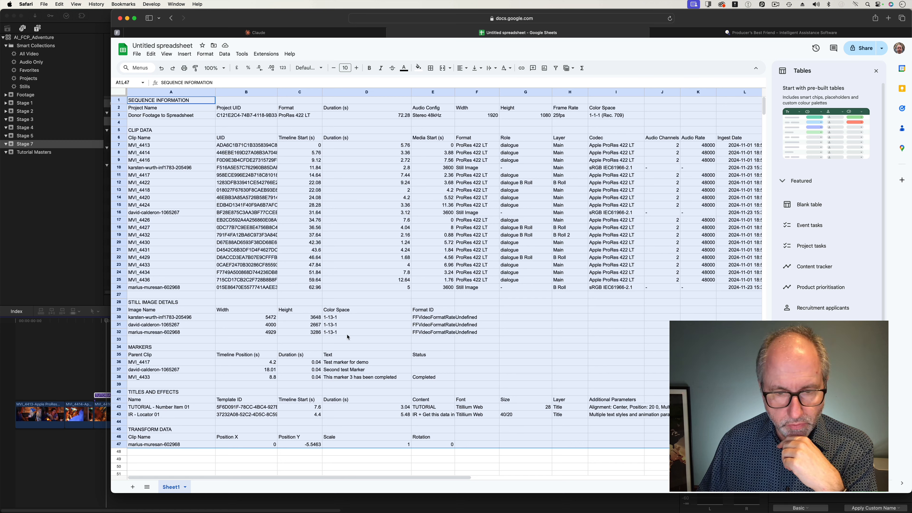
# - Compare the spreadsheet's marker and title rows with the Final Cut Pro timeline, and return to the spreadsheet
pyautogui.scroll(-5, 203, 343)
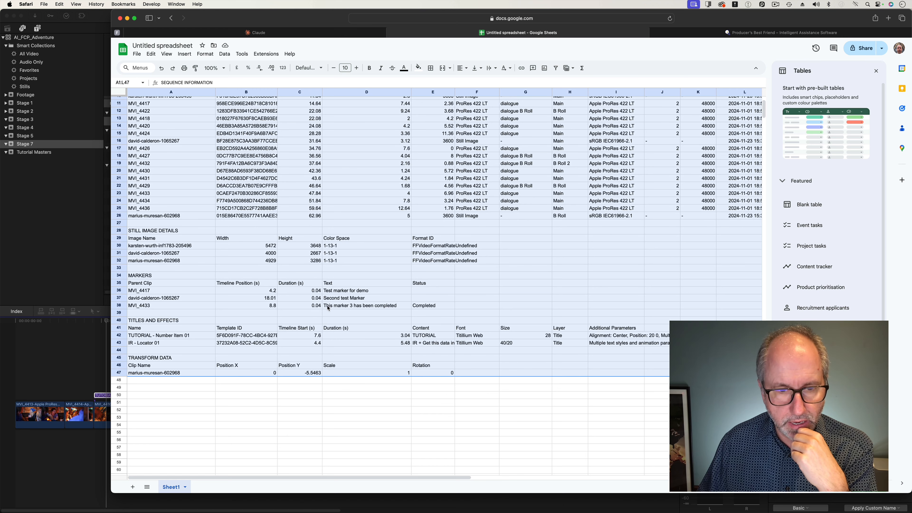
pyautogui.click(75, 345)
pyautogui.click(111, 330)
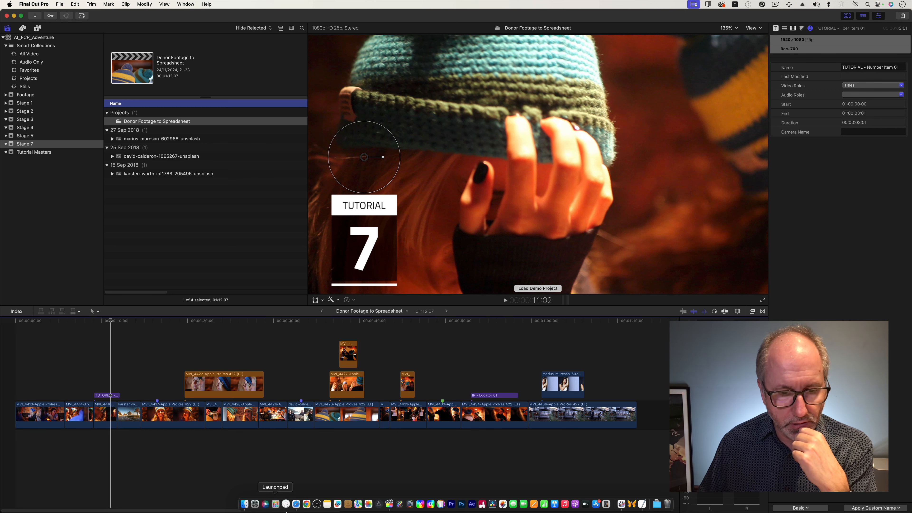
pyautogui.click(296, 504)
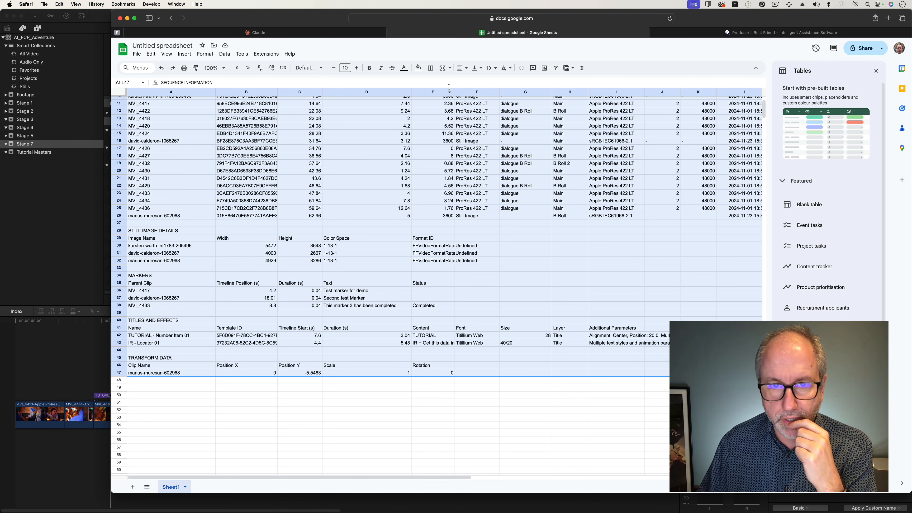
# - Widen column E to show more of the title content, and review the titles, additional parameters, transform data and clip data
pyautogui.moveTo(455, 92); pyautogui.dragTo(472, 92)
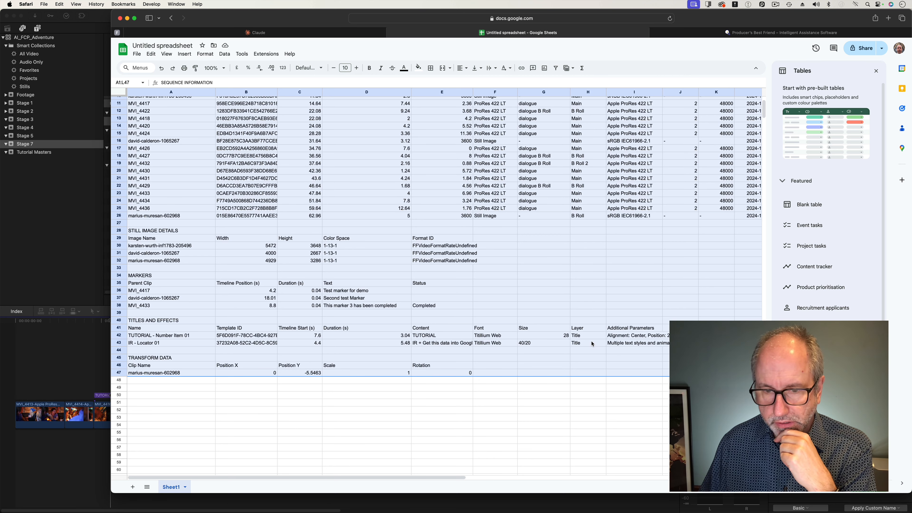
pyautogui.hscroll(5, 593, 344)
pyautogui.hscroll(-2, 592, 344)
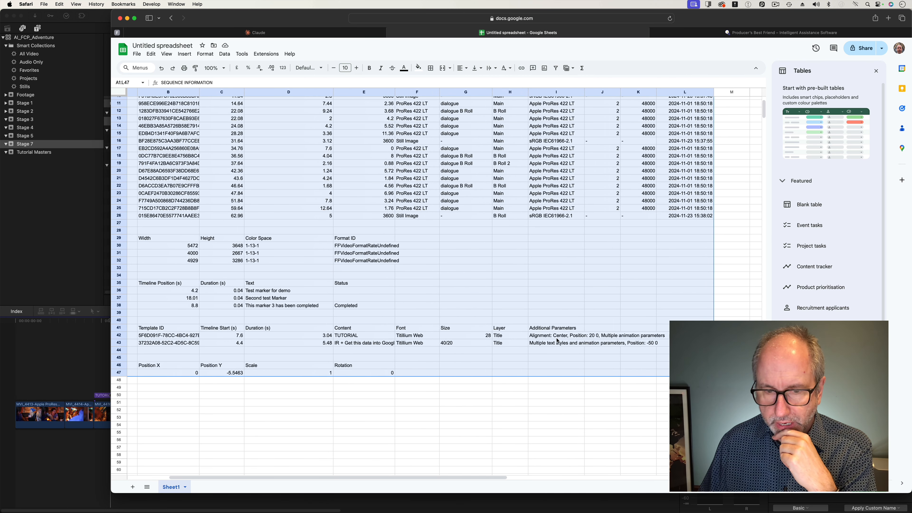
pyautogui.hscroll(-1, 569, 348)
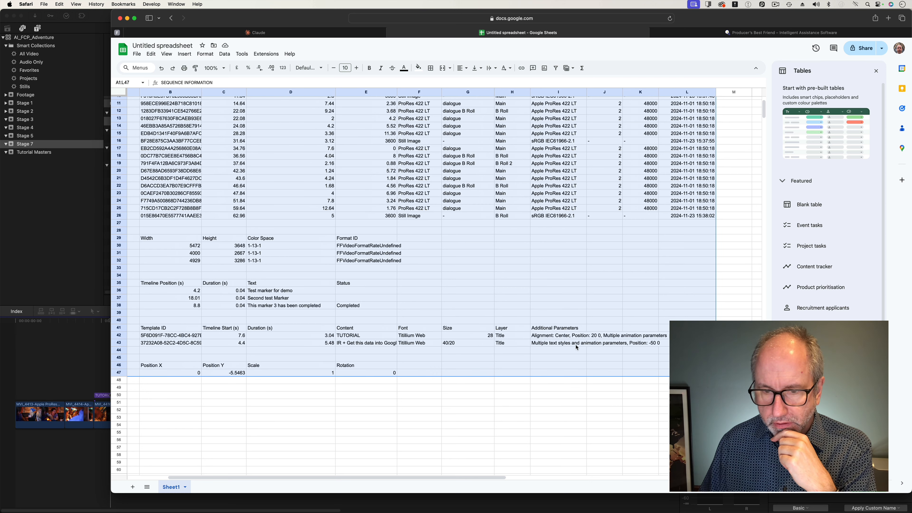
pyautogui.hscroll(-5, 577, 348)
pyautogui.scroll(-2, 576, 348)
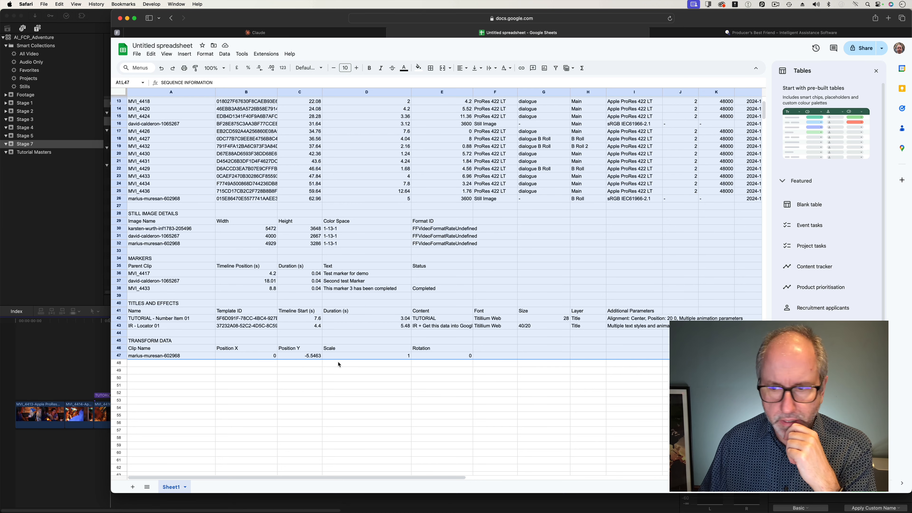
pyautogui.scroll(5, 338, 358)
pyautogui.hscroll(2, 337, 359)
pyautogui.hscroll(-3, 337, 358)
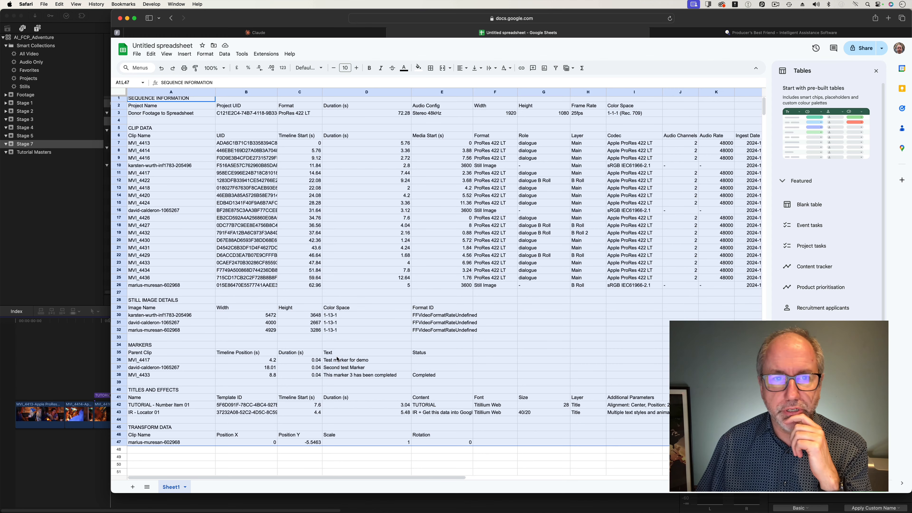
# - Examine the Producer's Best Friend web page for its description of Final Cut Pro spreadsheet reports
pyautogui.click(729, 33)
pyautogui.scroll(3, 481, 160)
pyautogui.scroll(5, 482, 159)
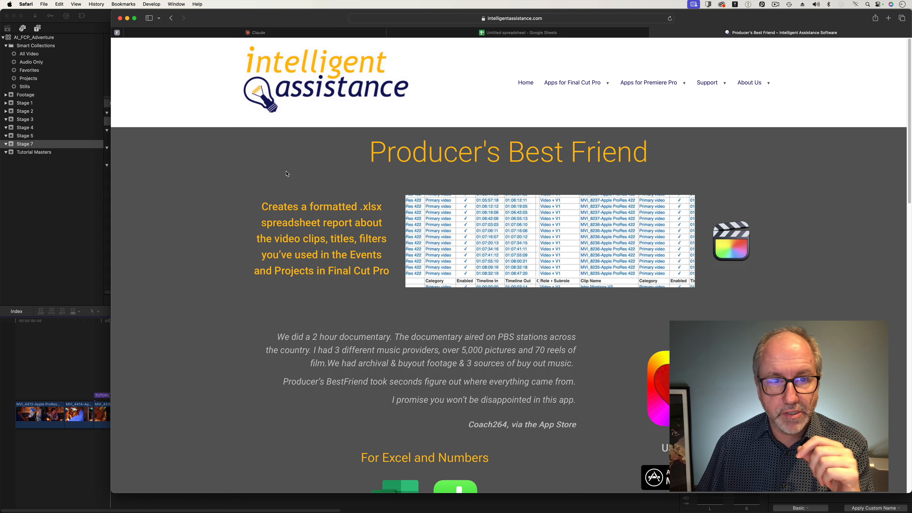
pyautogui.scroll(-1, 287, 174)
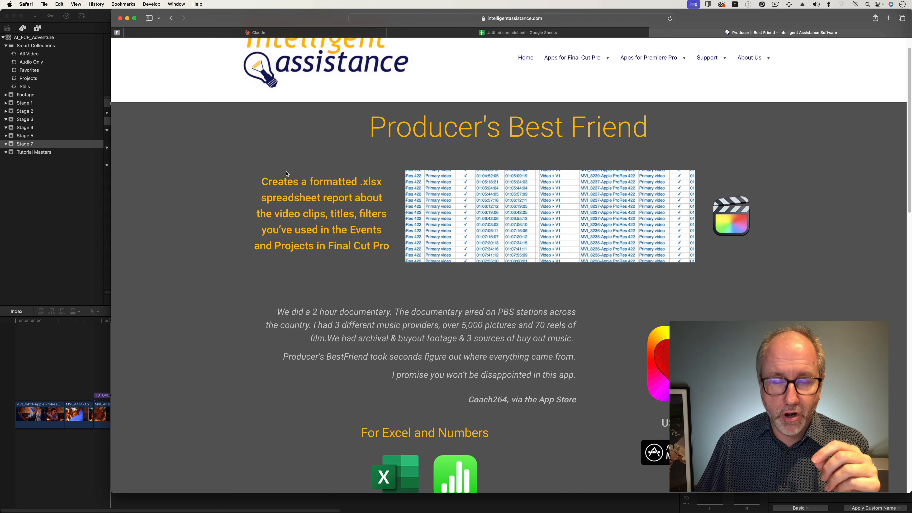
pyautogui.scroll(-1, 287, 174)
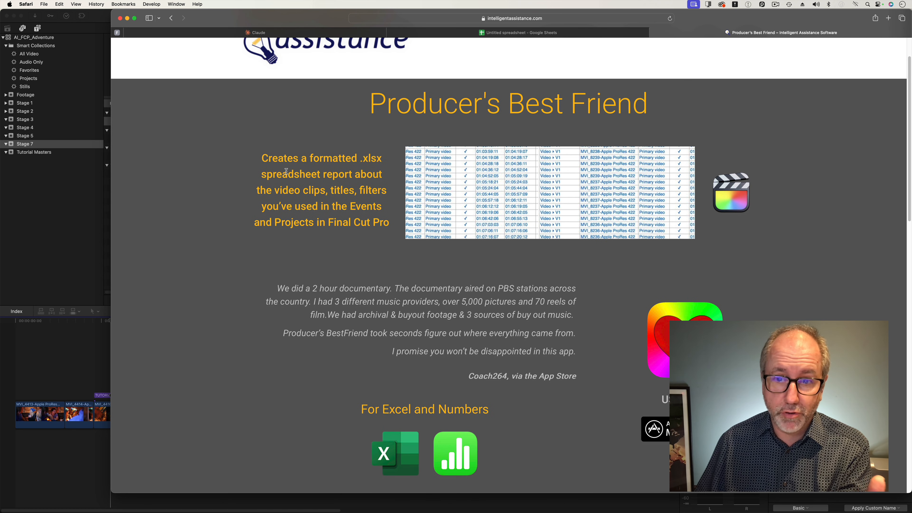
pyautogui.scroll(-3, 286, 172)
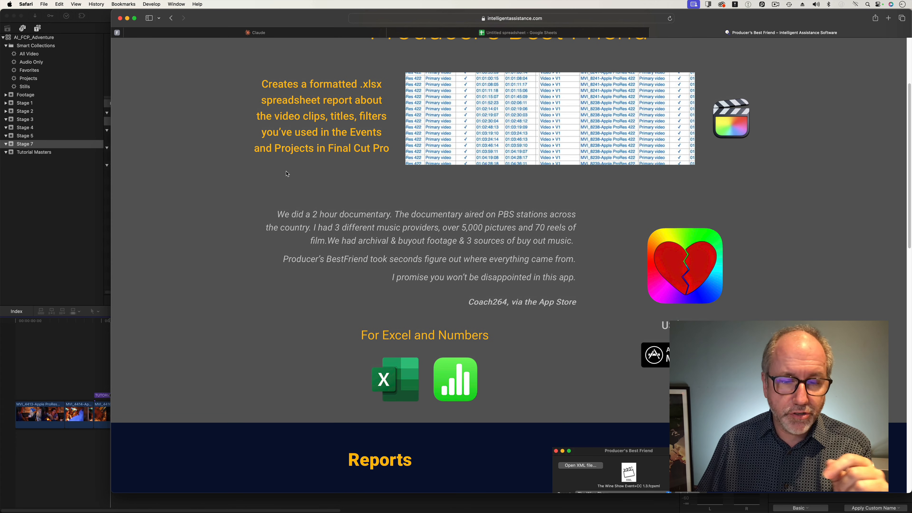
pyautogui.scroll(5, 287, 174)
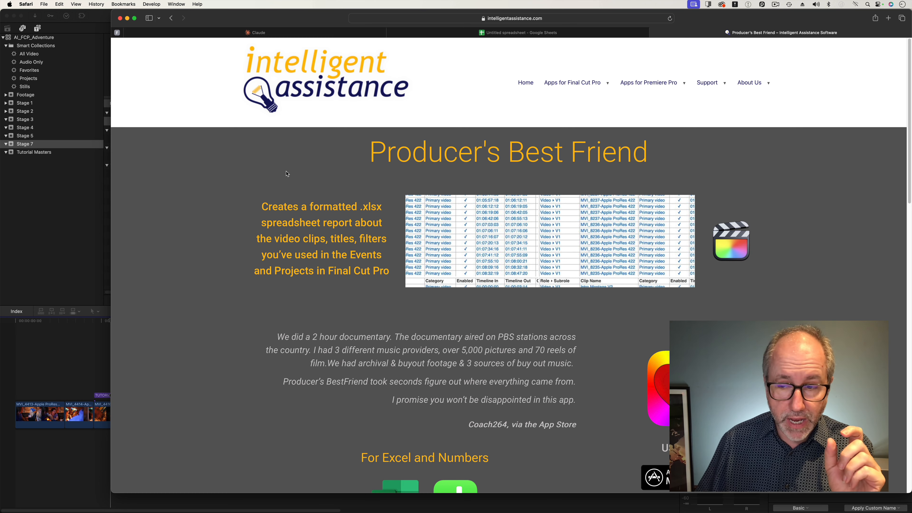
pyautogui.scroll(-1, 287, 174)
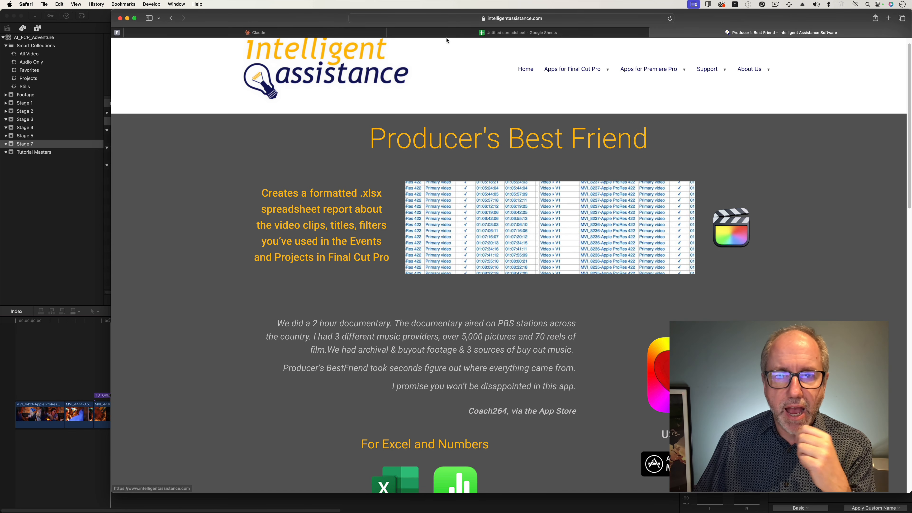
# - Return to the Google Sheets spreadsheet and widen column C slightly
pyautogui.click(519, 32)
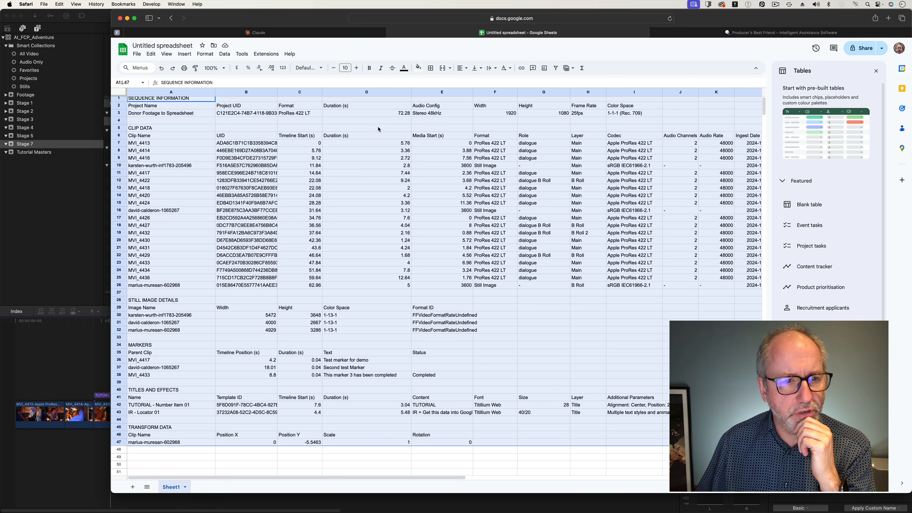
pyautogui.moveTo(322, 92); pyautogui.dragTo(335, 93)
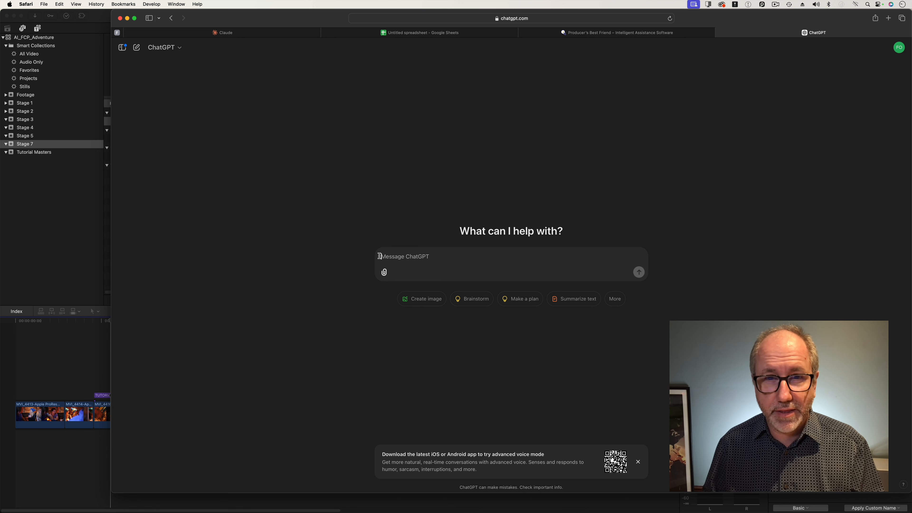
# - Write a prompt asking ChatGPT to output all Final Cut Pro XML media, sequence, role, title, marker and clip timing data with headings for a spreadsheet
pyautogui.write('I have a Final Cut Pro XML, I would like you to analyse it for all of the data of the media and sequence. Please give a full out put of all that data including headings that I can paste into a spreadsheet program.  I am looking for not only media format information, but also assigned roles, titles and content, markers etc. I also need the in and out of each clip and its position on the timeline all insinuates and seconds.')
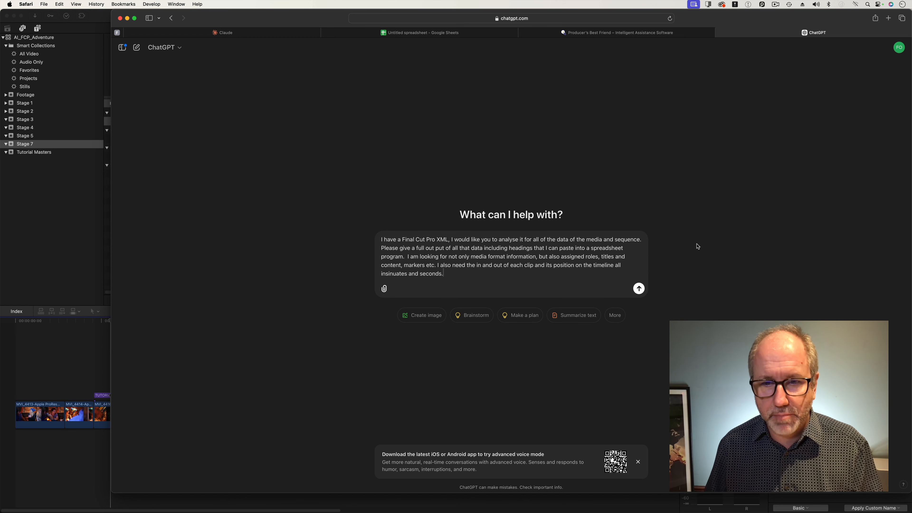
# - Attach Donor Footage to Spreadsheet.fcpxmld from the computer's AI Adventure/AA_07 folder to the prompt and send it
pyautogui.click(385, 292)
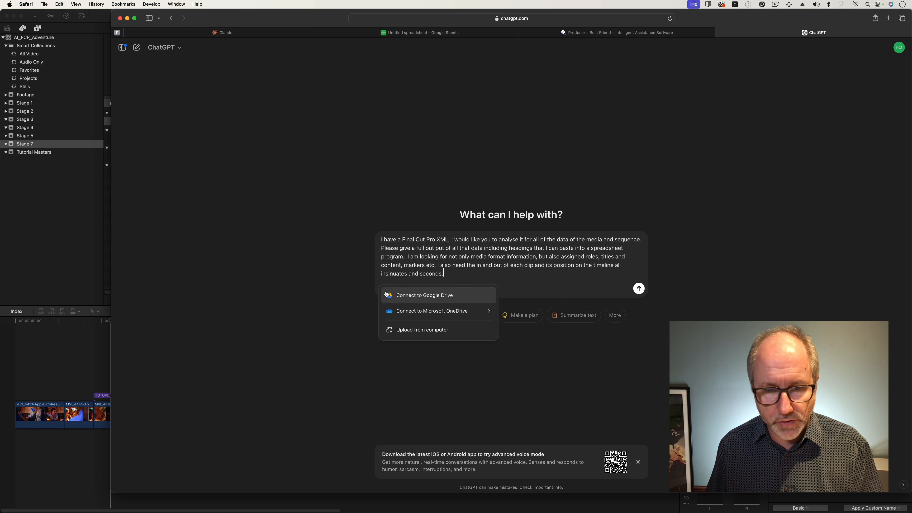
pyautogui.click(408, 332)
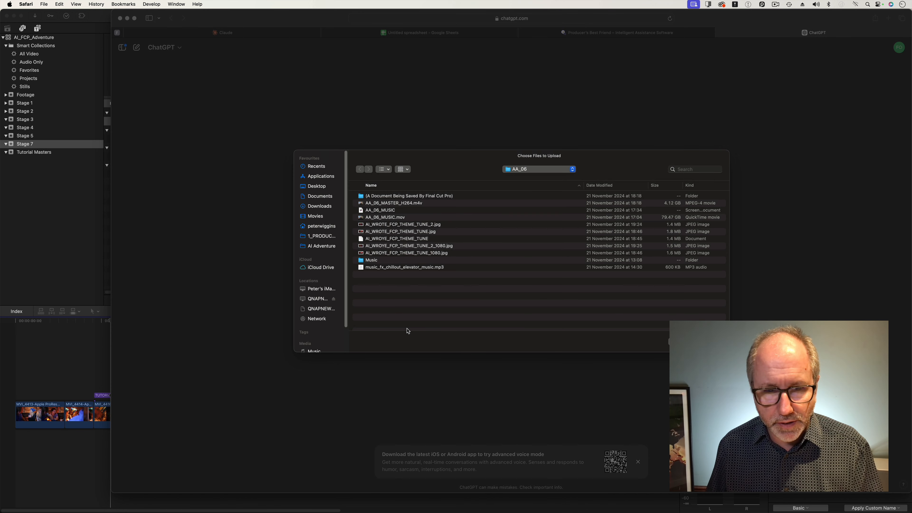
pyautogui.click(534, 169)
pyautogui.click(534, 177)
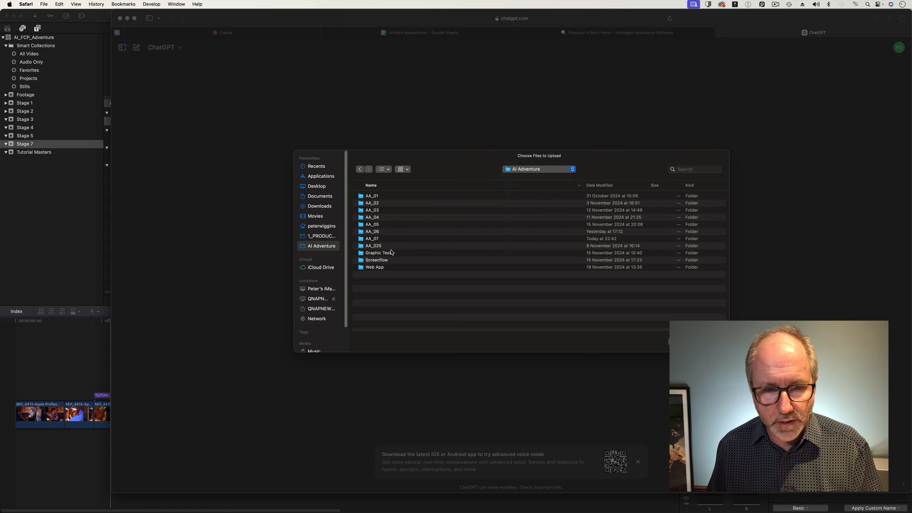
pyautogui.doubleClick(383, 238)
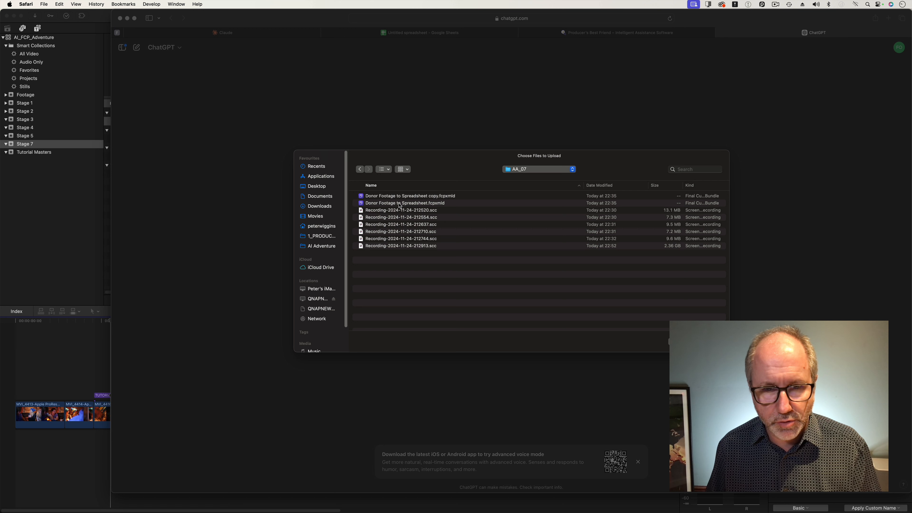
pyautogui.click(400, 203)
pyautogui.rightClick(400, 204)
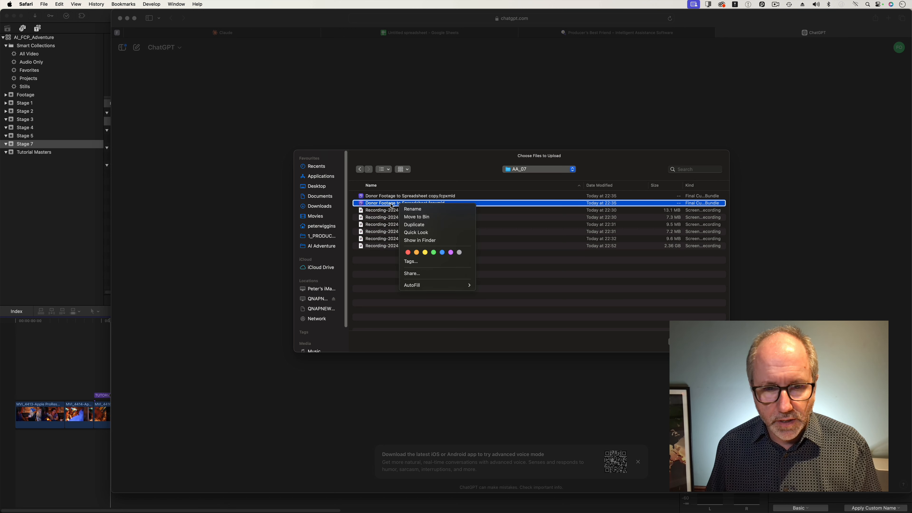
pyautogui.click(635, 314)
pyautogui.press('Return')
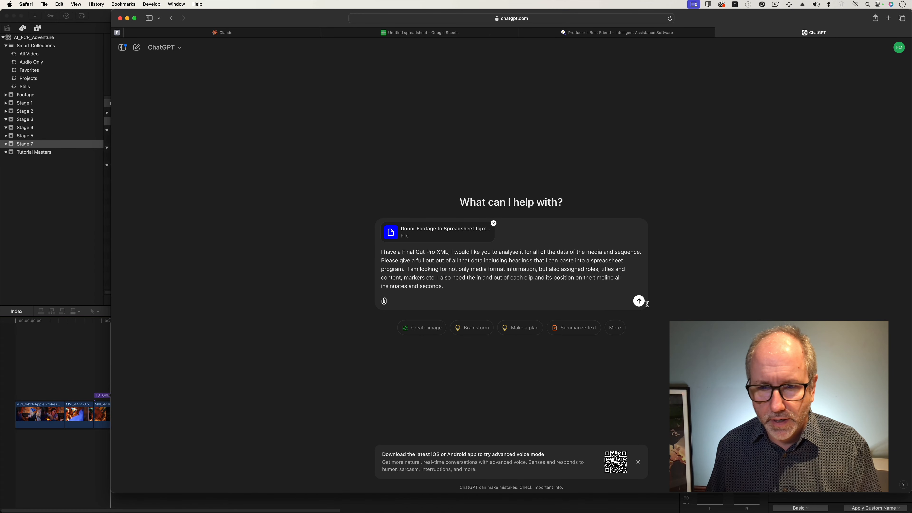
pyautogui.click(639, 301)
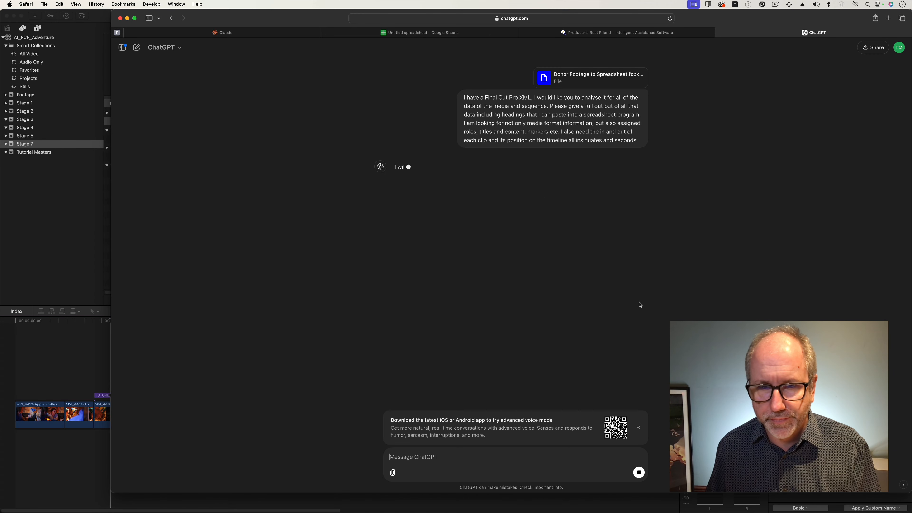